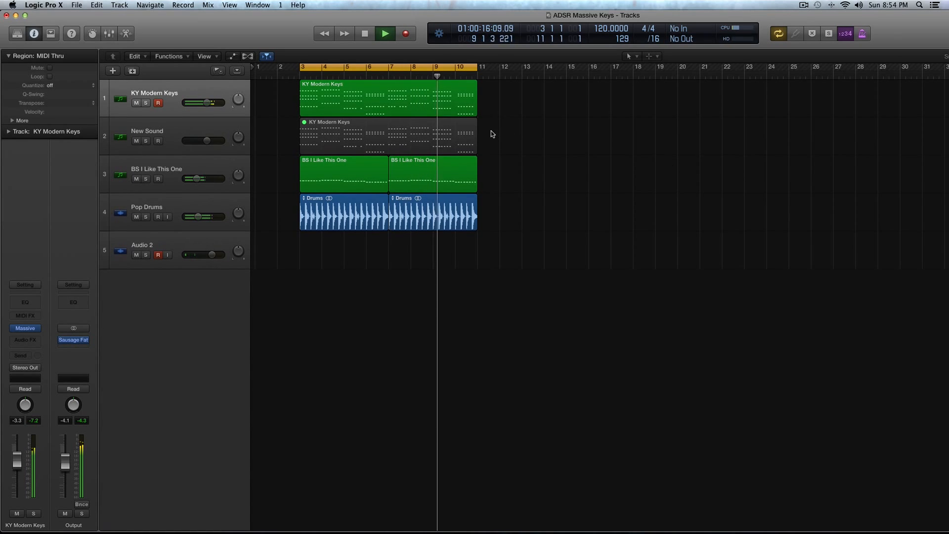
- Solo the KY Modern Keys region on the first track, listen to it, then stop playback and turn solo off
{"action": "left_click", "coordinate": [434, 109]}
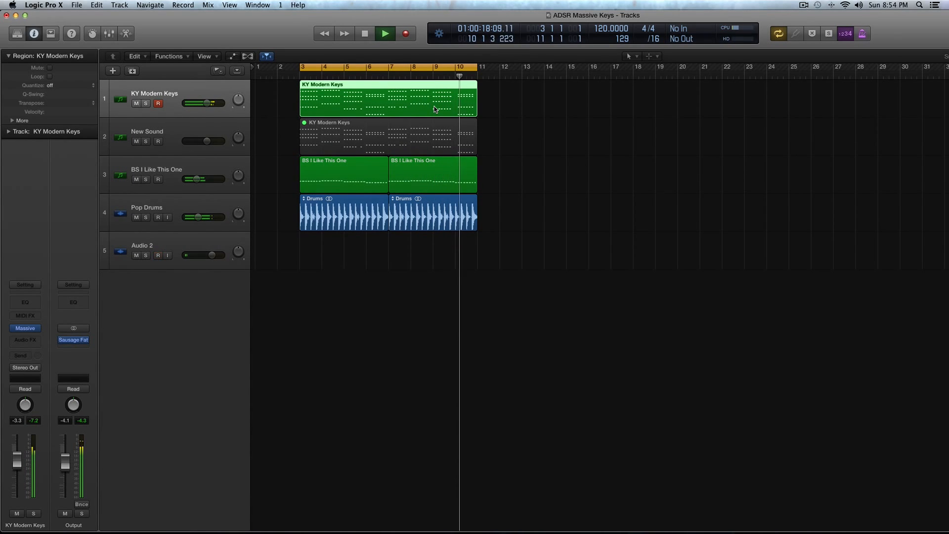
{"action": "key", "text": "ctrl+s"}
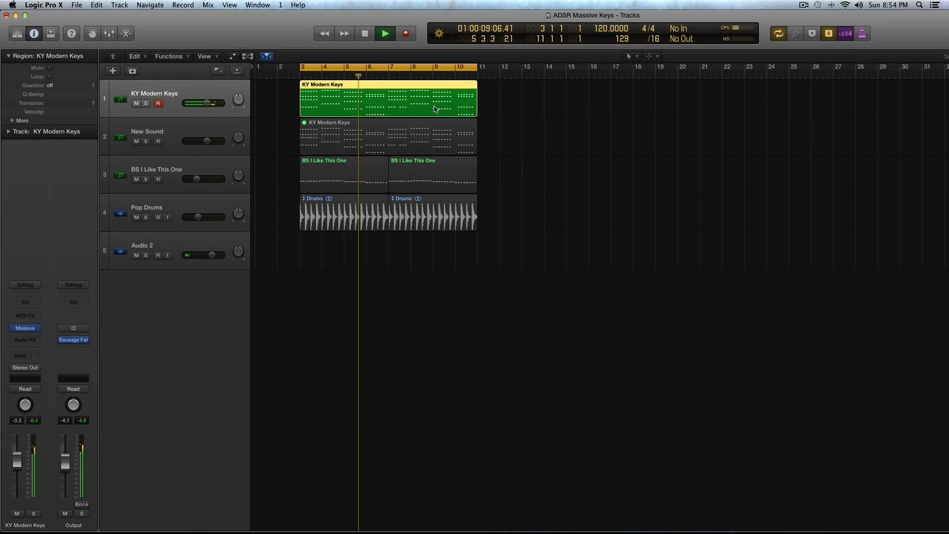
{"action": "key", "text": "space"}
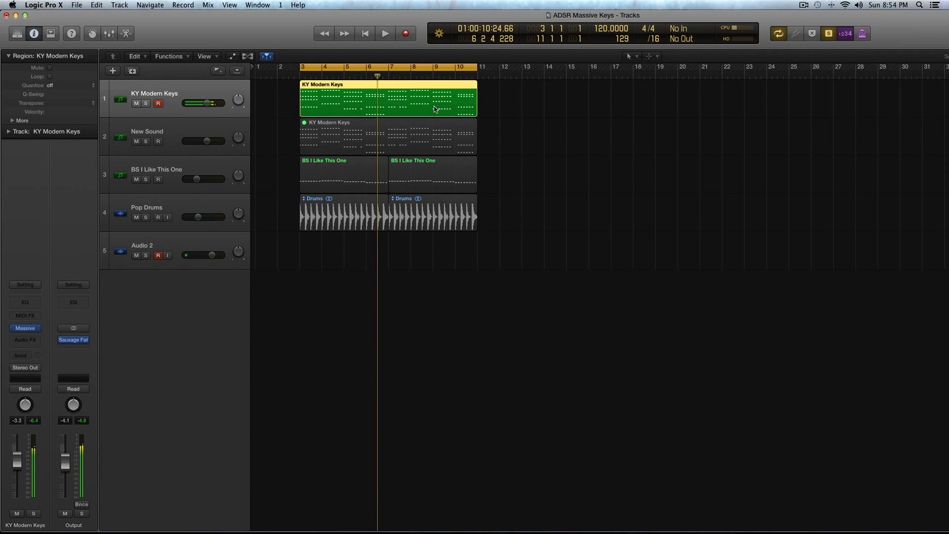
{"action": "key", "text": "ctrl+s"}
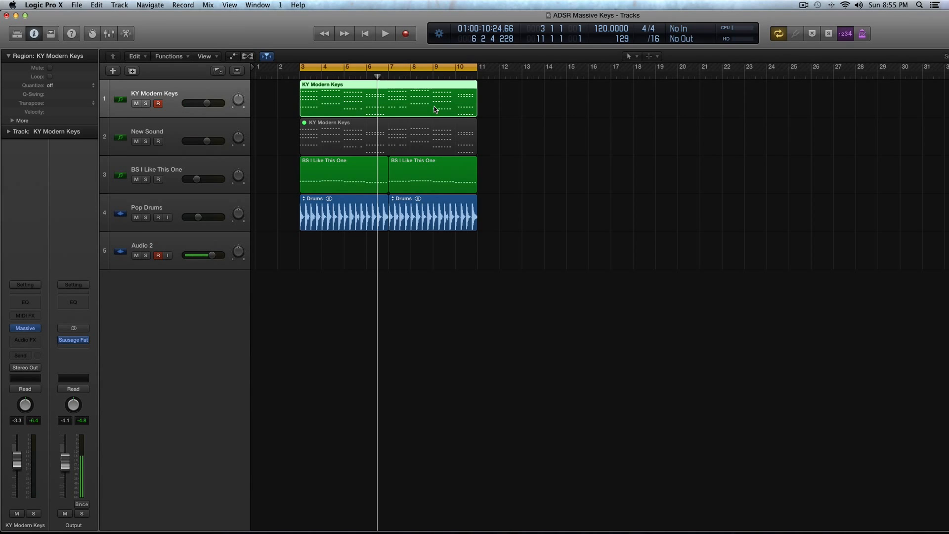
- Solo both BS I Like This One regions together, play them briefly, and turn solo off
{"action": "scroll", "coordinate": [435, 109], "scroll_direction": "right", "scroll_amount": 2}
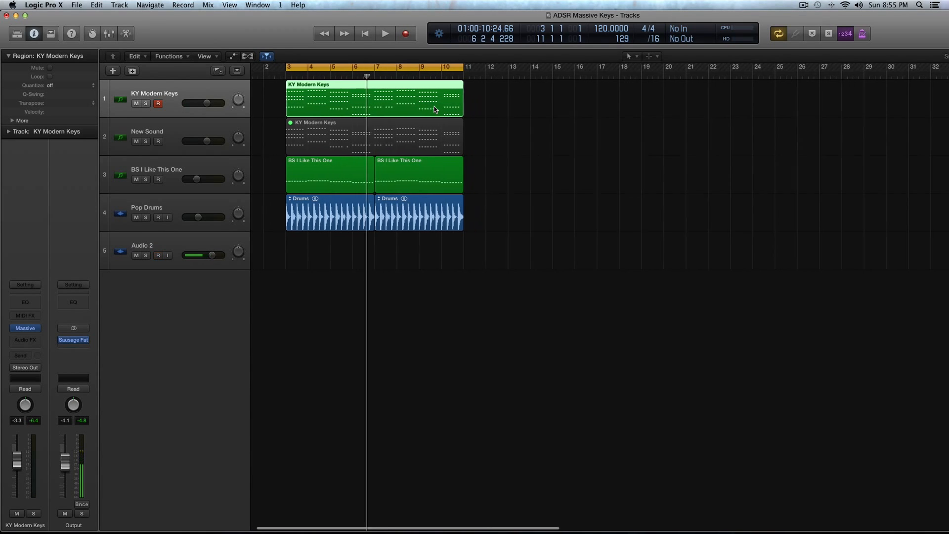
{"action": "left_click_drag", "start_coordinate": [544, 180], "coordinate": [327, 173]}
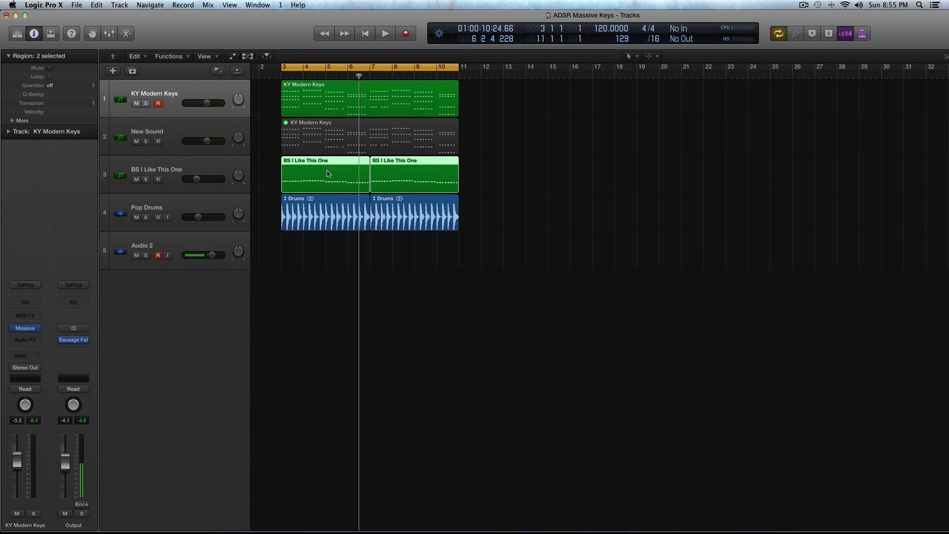
{"action": "key", "text": "ctrl+s"}
{"action": "key", "text": "space"}
{"action": "key", "text": "space"}
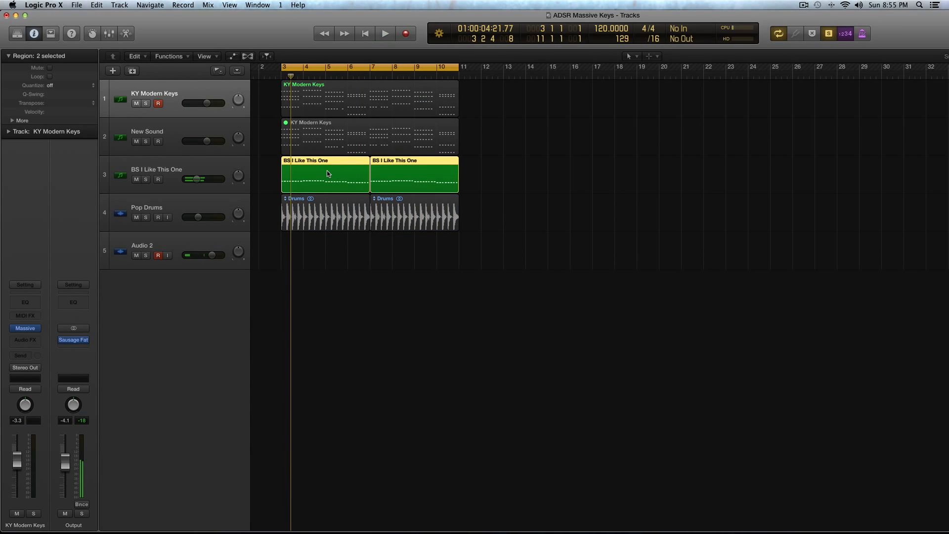
{"action": "key", "text": "ctrl+s"}
- Mute the KY Modern Keys region on the first track and unmute its copy on the New Sound track
{"action": "left_click", "coordinate": [288, 128]}
{"action": "left_click", "coordinate": [287, 102]}
{"action": "key", "text": "Return"}
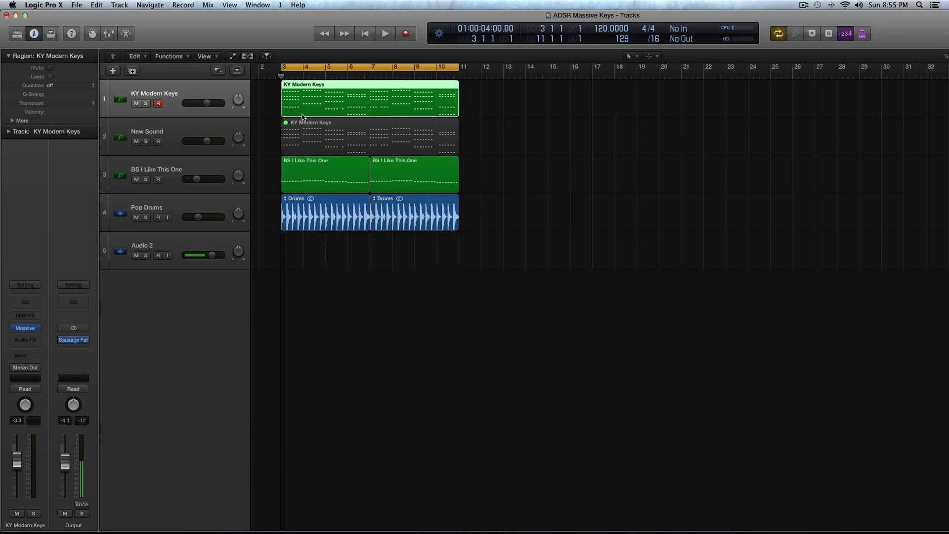
{"action": "key", "text": "ctrl+m"}
{"action": "left_click", "coordinate": [310, 132]}
{"action": "key", "text": "ctrl+m"}
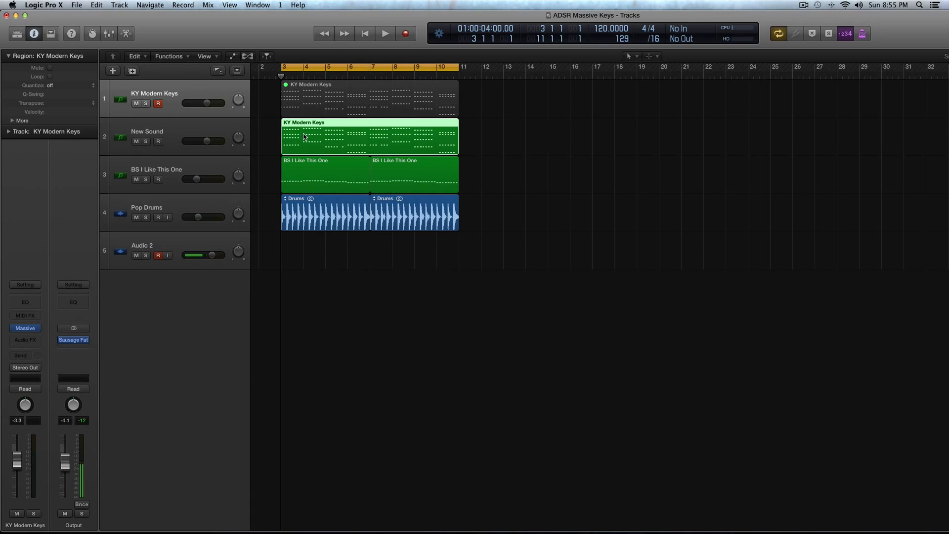
- Solo and briefly audition the region on the New Sound track, and slightly lower that track's volume
{"action": "key", "text": "ctrl+s"}
{"action": "key", "text": "space"}
{"action": "key", "text": "space"}
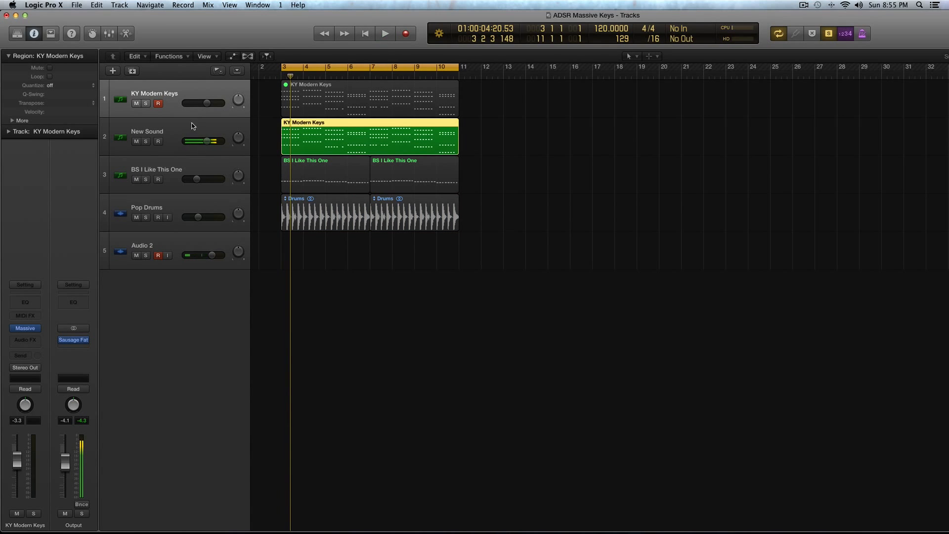
{"action": "left_click", "coordinate": [194, 127]}
{"action": "left_click_drag", "start_coordinate": [207, 141], "coordinate": [201, 141]}
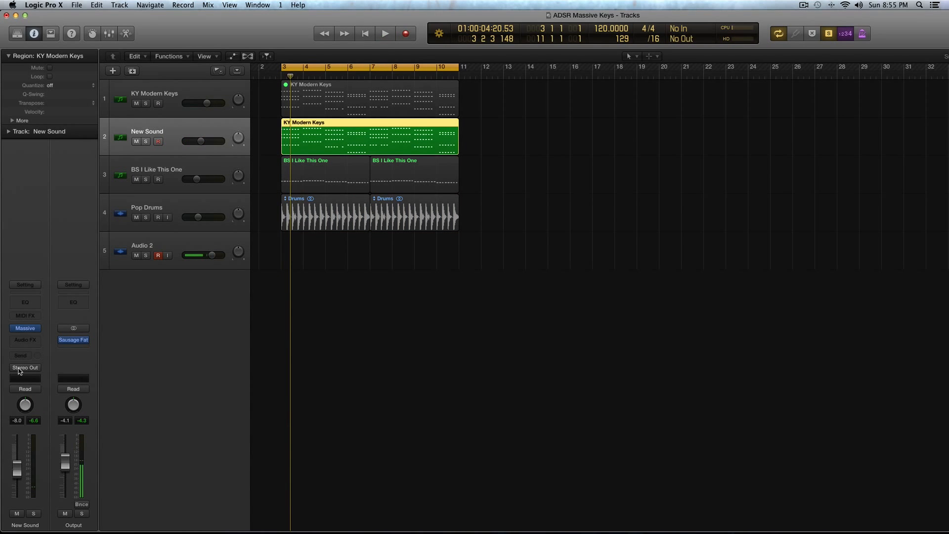
- Open Massive on the New Sound track and set OSC1 to the Groan II wavetable with its Wt-position turned down
{"action": "left_click", "coordinate": [22, 331]}
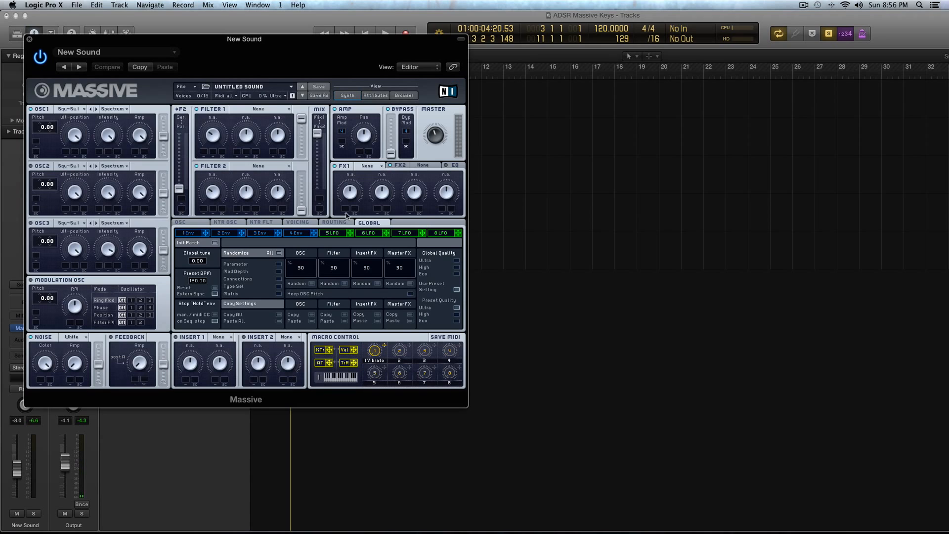
{"action": "left_click_drag", "start_coordinate": [145, 52], "coordinate": [424, 89]}
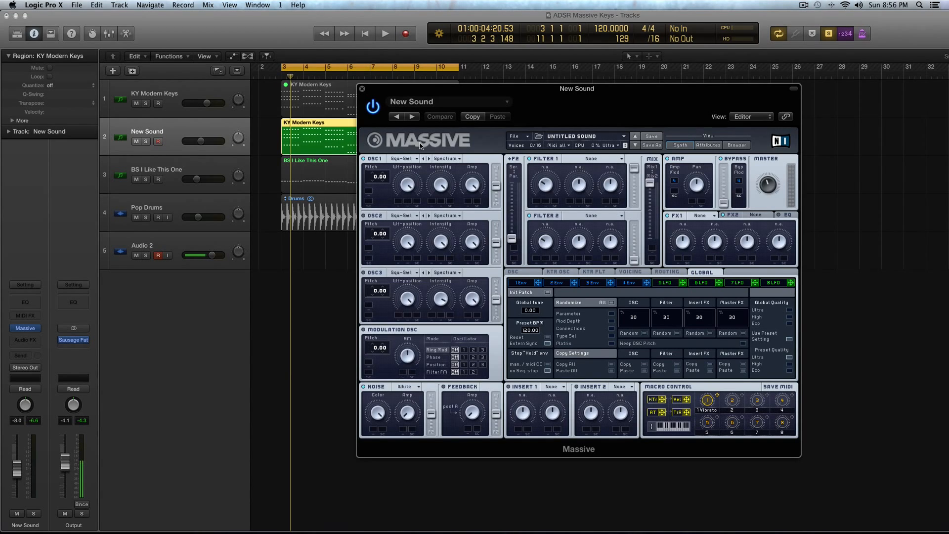
{"action": "left_click", "coordinate": [402, 158]}
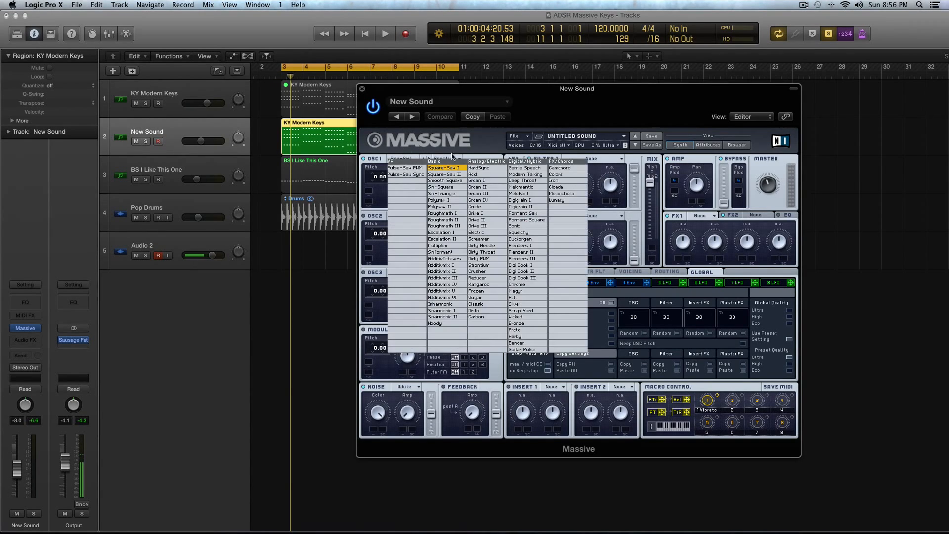
{"action": "left_click", "coordinate": [493, 187]}
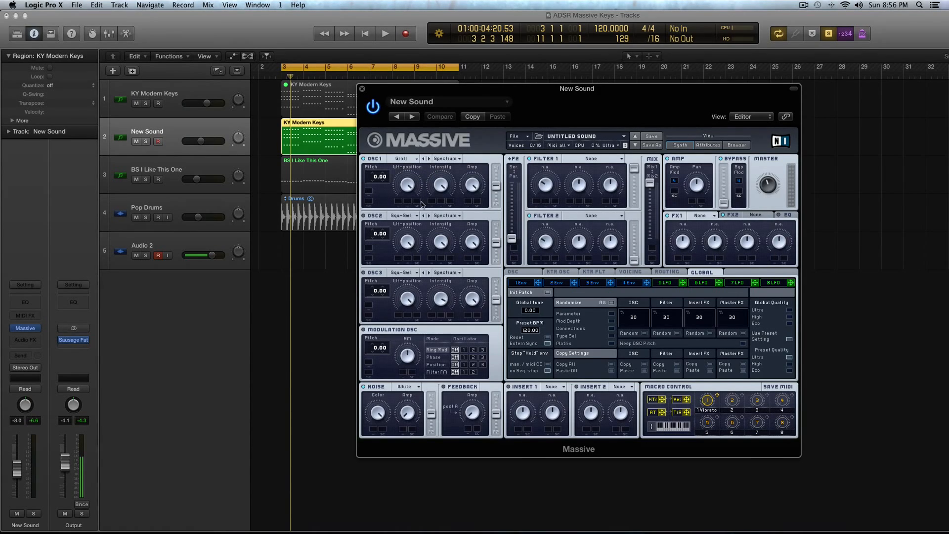
{"action": "left_click_drag", "start_coordinate": [411, 193], "coordinate": [424, 296]}
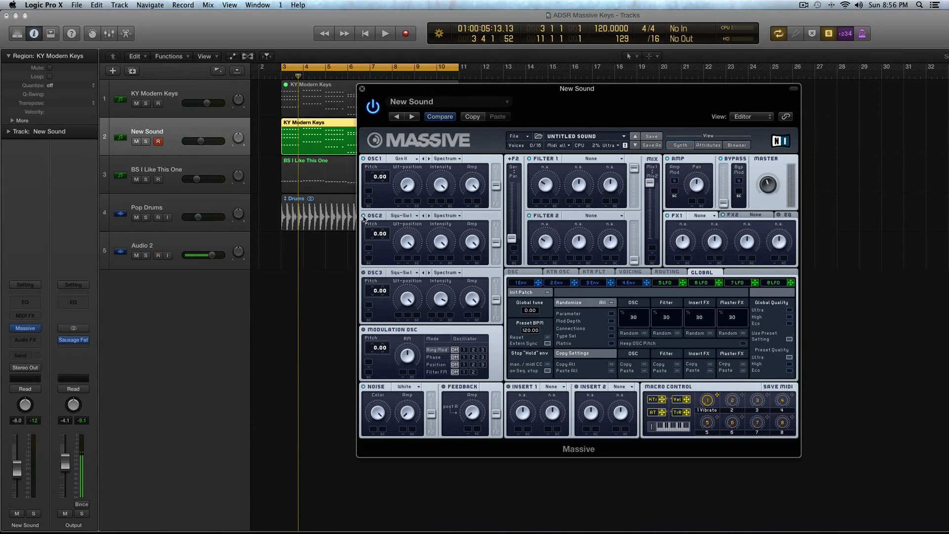
- Set OSC2 to the Gentle Speech wavetable and play the soloed region to audition it
{"action": "left_click", "coordinate": [408, 217]}
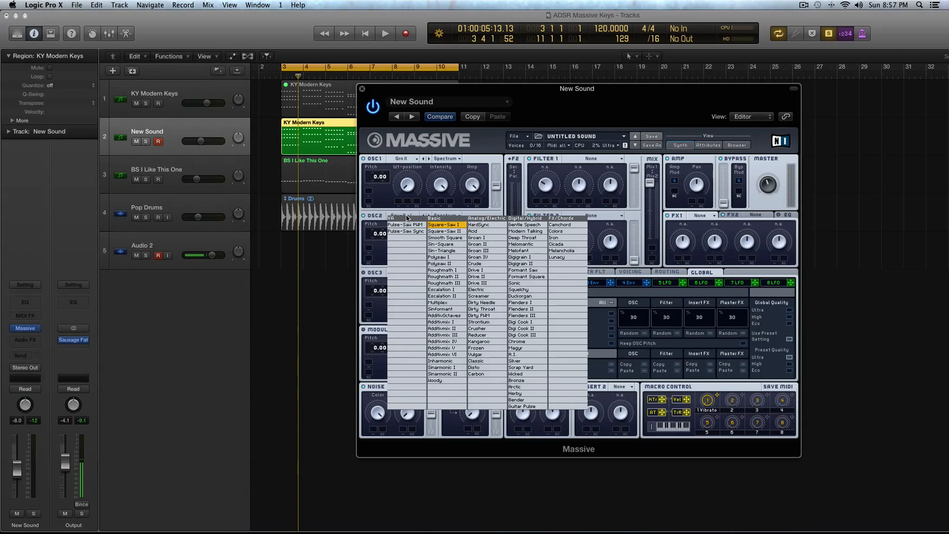
{"action": "left_click", "coordinate": [516, 225]}
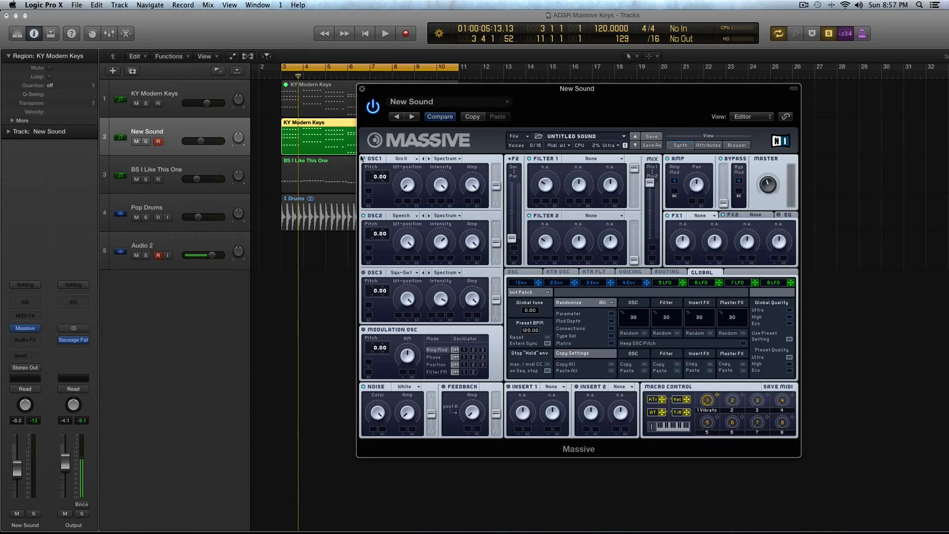
{"action": "left_click", "coordinate": [396, 159]}
{"action": "left_click", "coordinate": [378, 200]}
{"action": "key", "text": "space"}
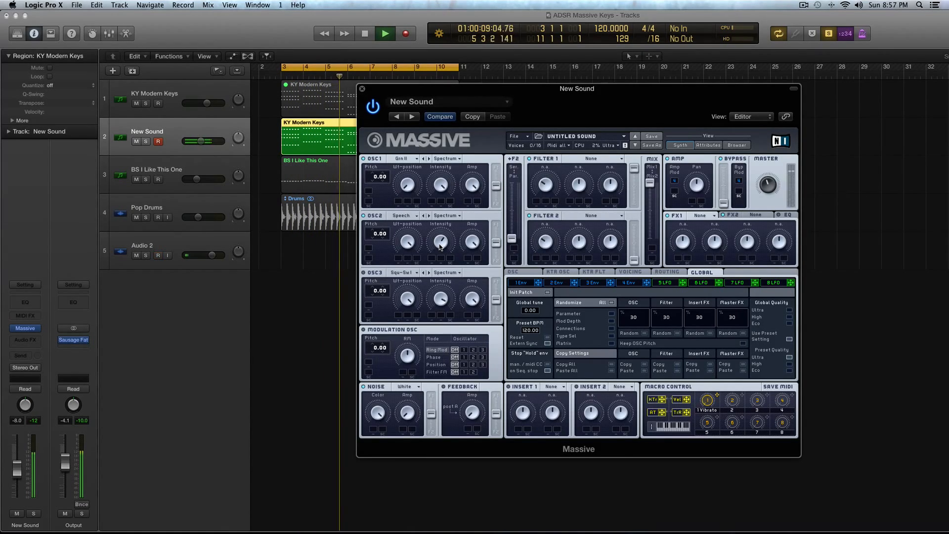
{"action": "key", "text": "space"}
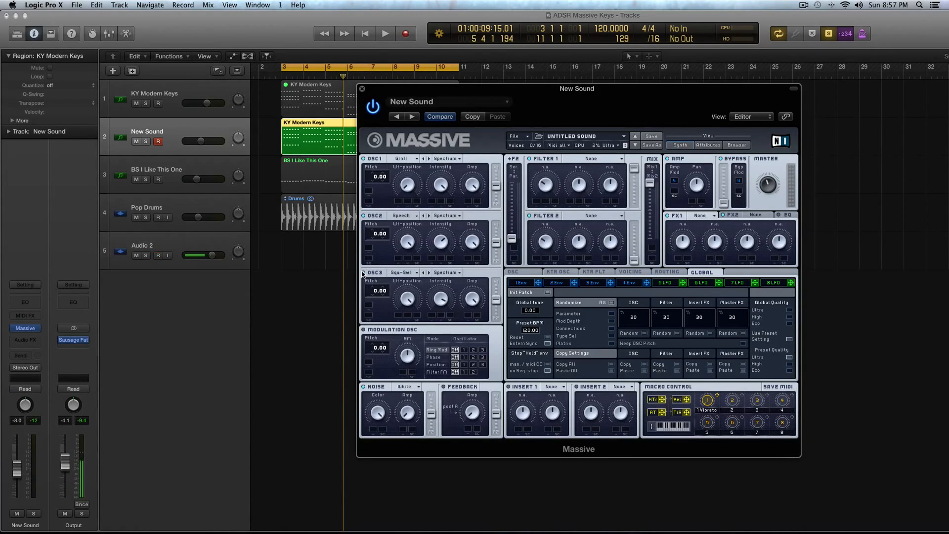
- Set OSC3 to the Digi Cook II wavetable and turn down its Wt-position while checking the sound in playback
{"action": "left_click", "coordinate": [398, 272]}
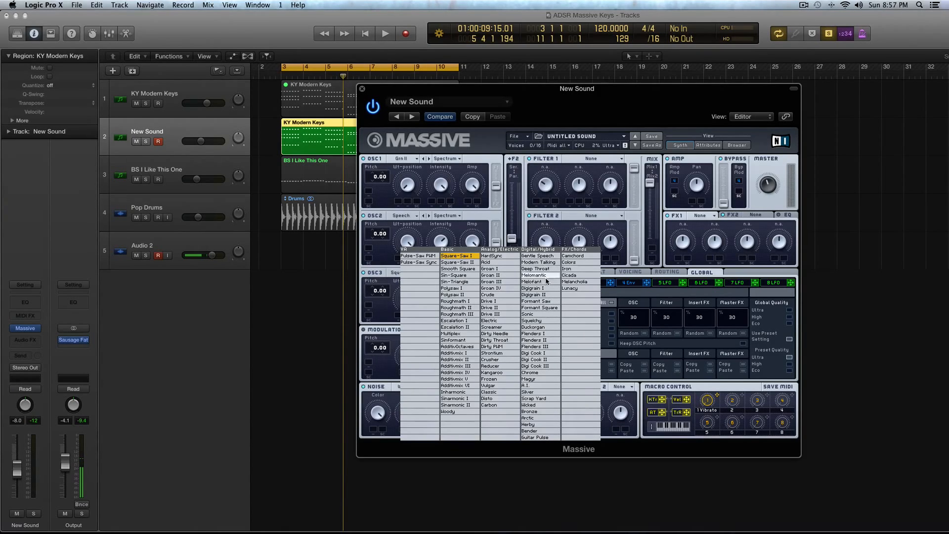
{"action": "left_click", "coordinate": [539, 359]}
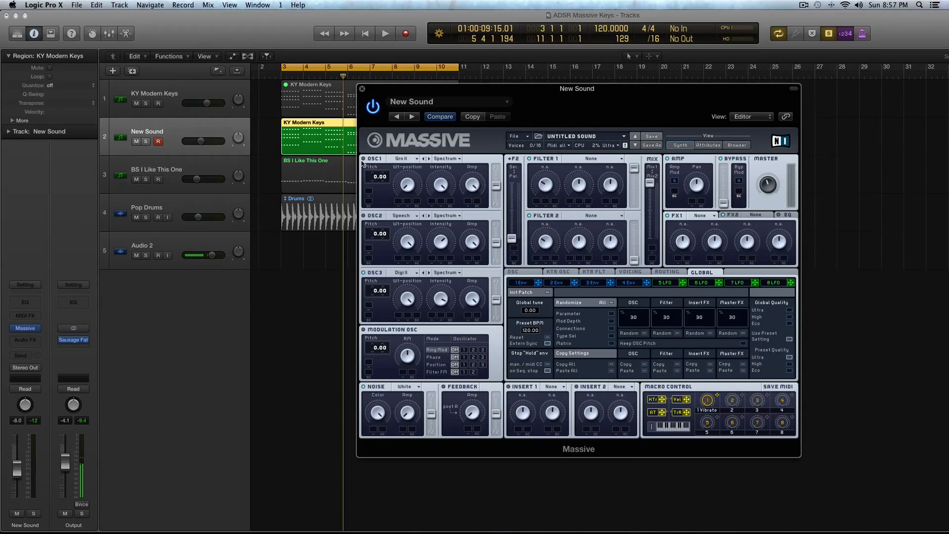
{"action": "key", "text": "space"}
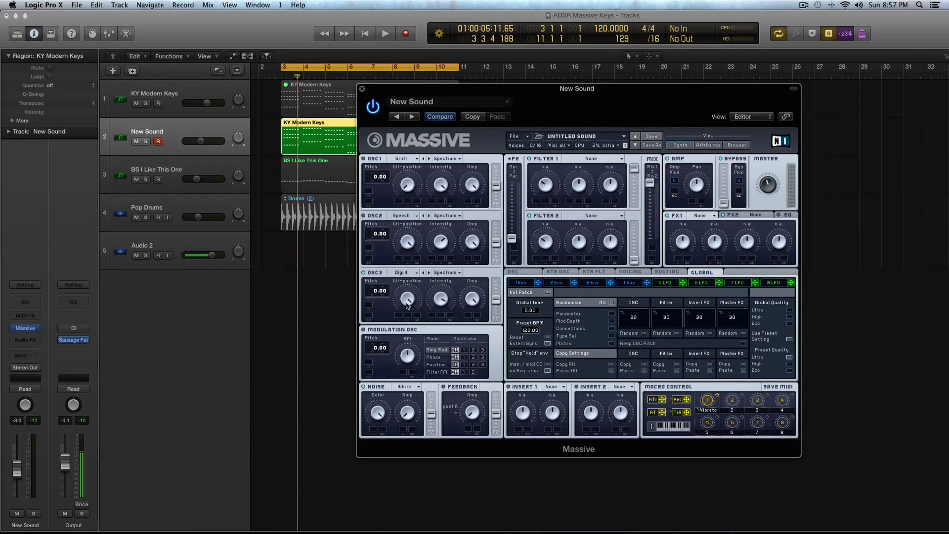
{"action": "left_click_drag", "start_coordinate": [406, 302], "coordinate": [441, 432]}
{"action": "key", "text": "space"}
{"action": "key", "text": "space"}
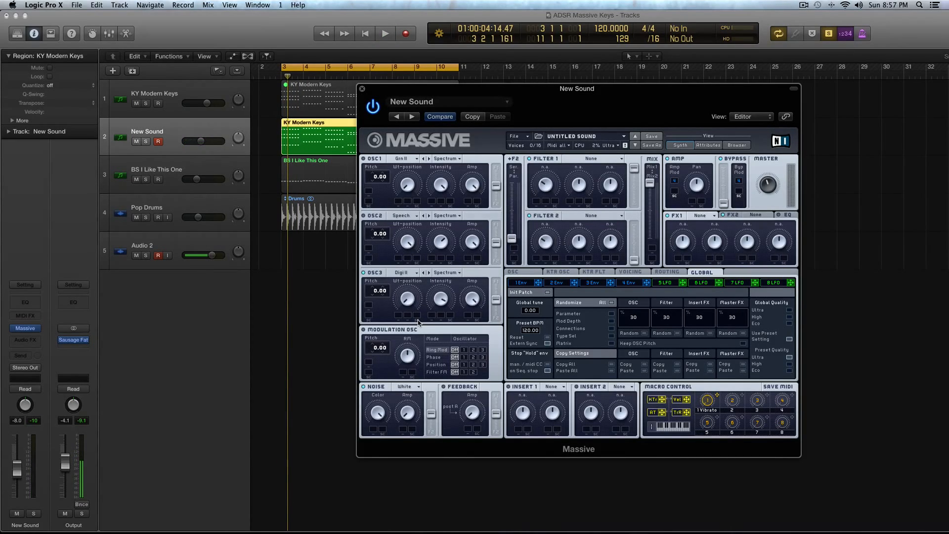
- Play the soloed region to hear the three oscillators
{"action": "key", "text": "space"}
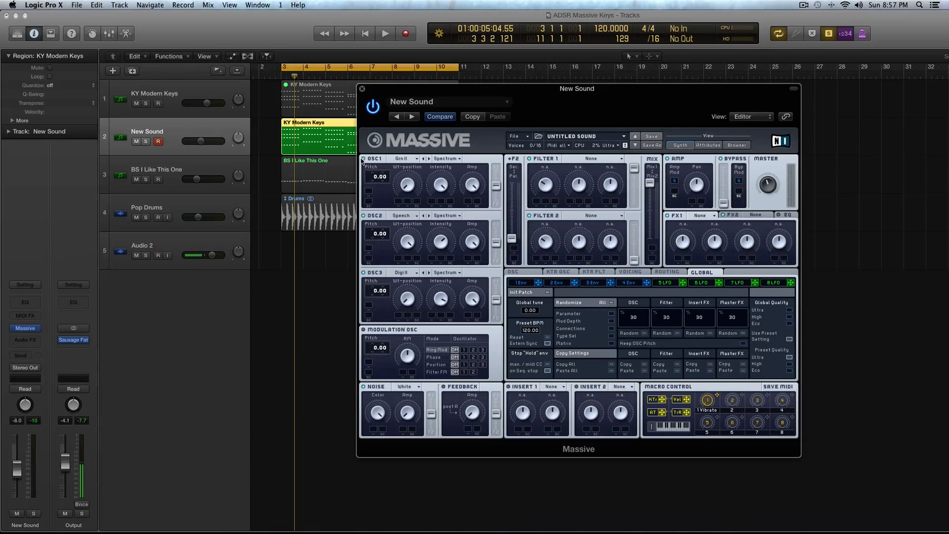
{"action": "key", "text": "space"}
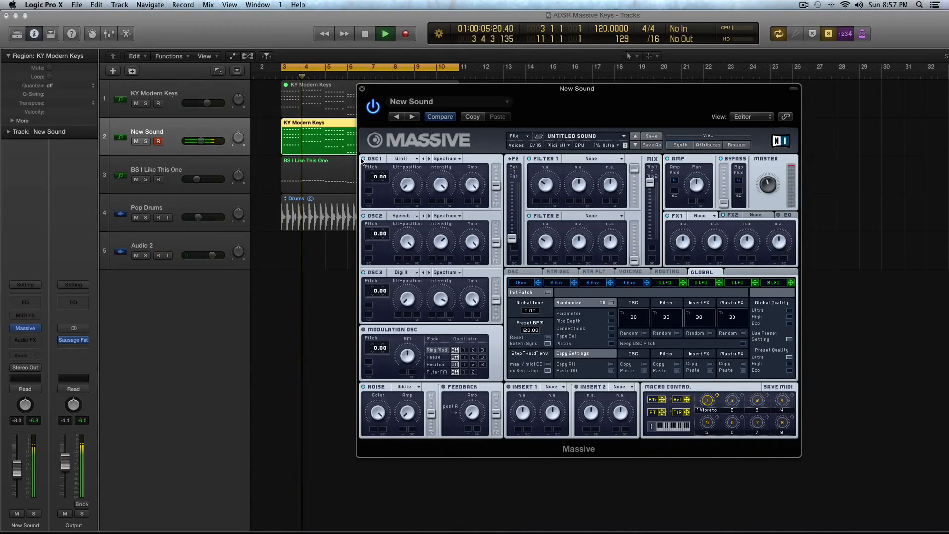
{"action": "key", "text": "space"}
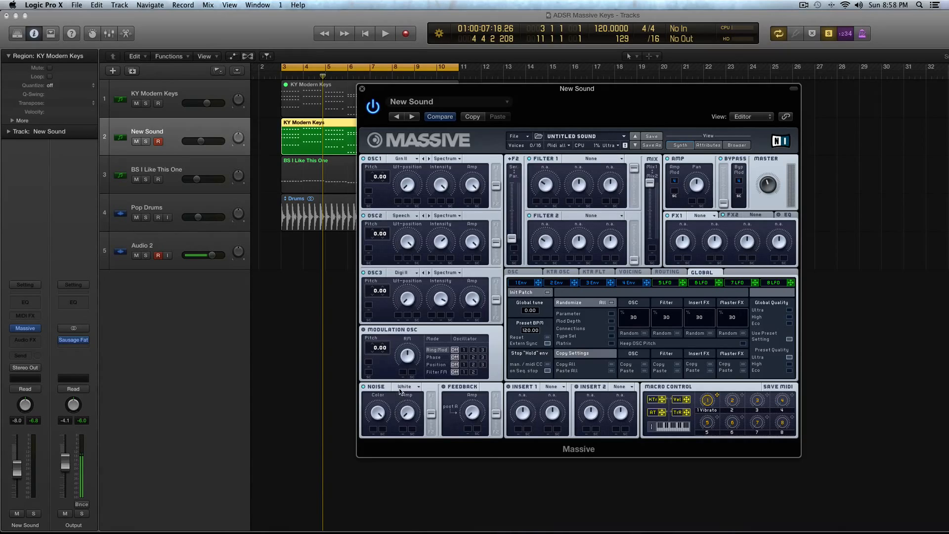
- Set the noise type to Bright and load the Frequency Shifter in Insert 1 with its Pitch raised
{"action": "left_click", "coordinate": [401, 388]}
{"action": "left_click", "coordinate": [409, 383]}
{"action": "left_click", "coordinate": [544, 388]}
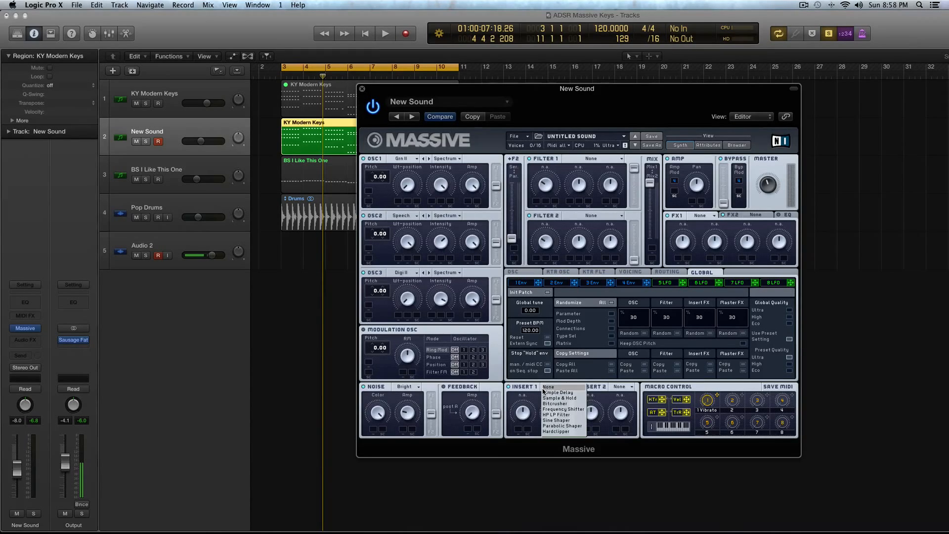
{"action": "left_click", "coordinate": [552, 409]}
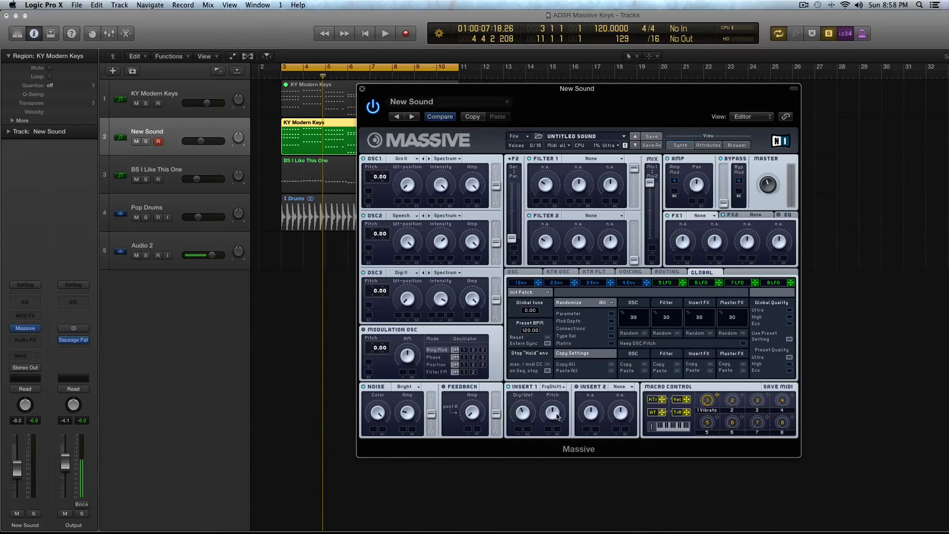
{"action": "left_click_drag", "start_coordinate": [557, 414], "coordinate": [559, 401]}
- Set the Unisono voice count to 6 in the voicing settings and audition the result
{"action": "left_click", "coordinate": [745, 382]}
{"action": "left_click", "coordinate": [525, 276]}
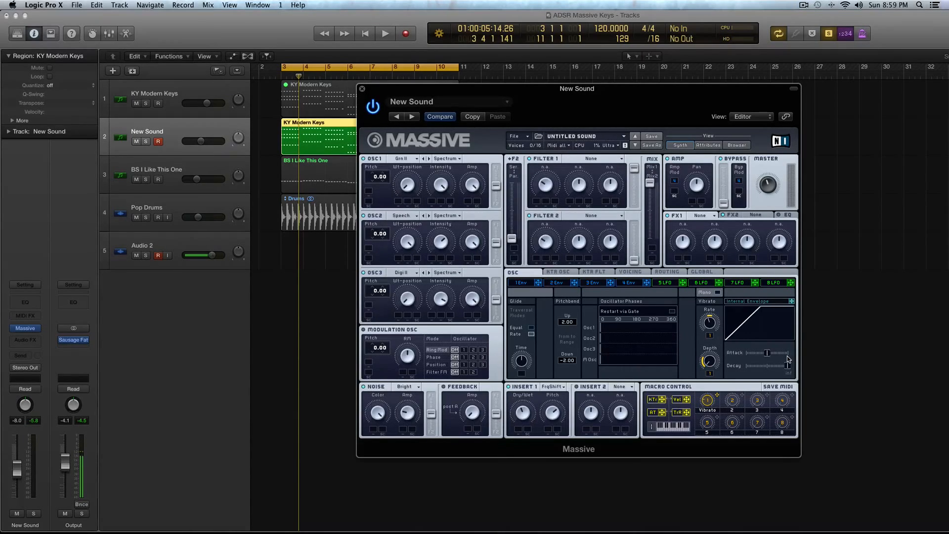
{"action": "left_click", "coordinate": [630, 272]}
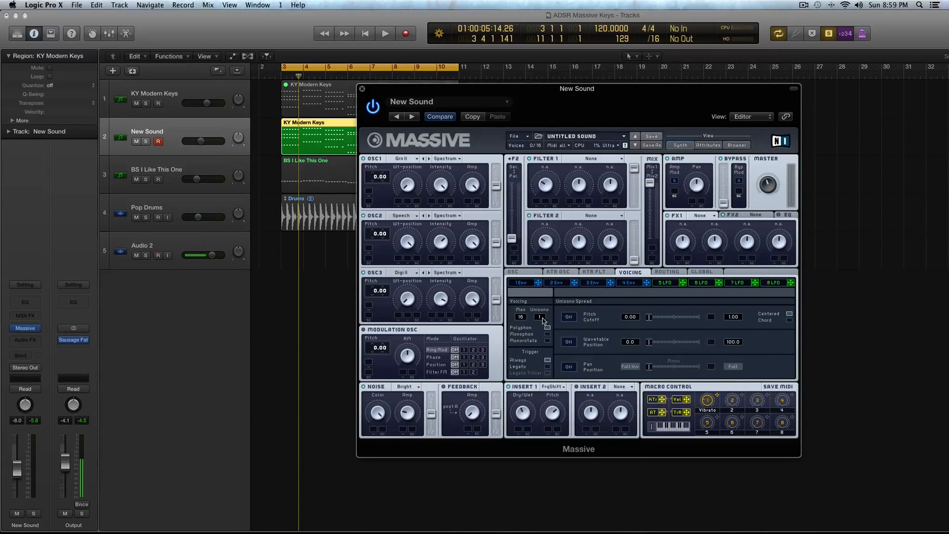
{"action": "left_click_drag", "start_coordinate": [543, 320], "coordinate": [545, 310]}
{"action": "key", "text": "space"}
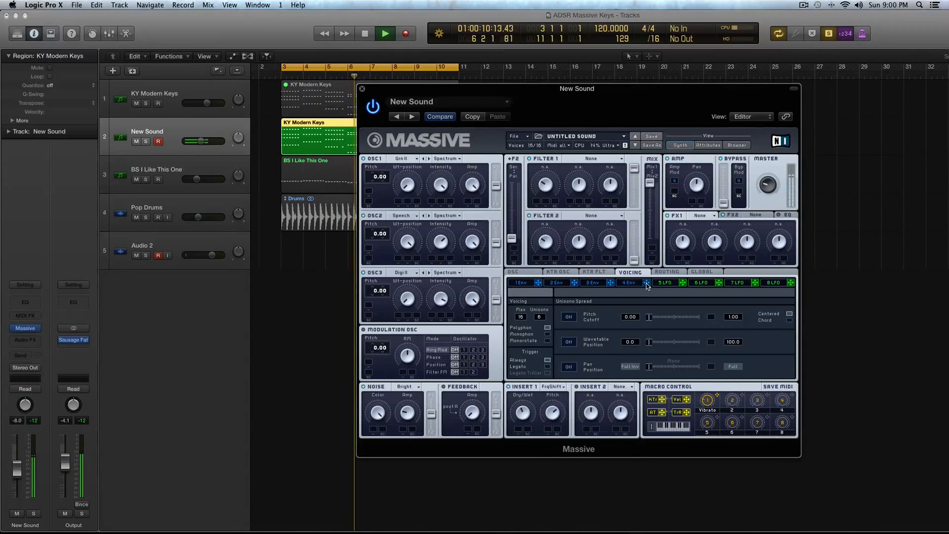
{"action": "key", "text": "space"}
- Enable Pitch Cutoff in the Unisono Spread and play the region to hear it
{"action": "left_click", "coordinate": [568, 318]}
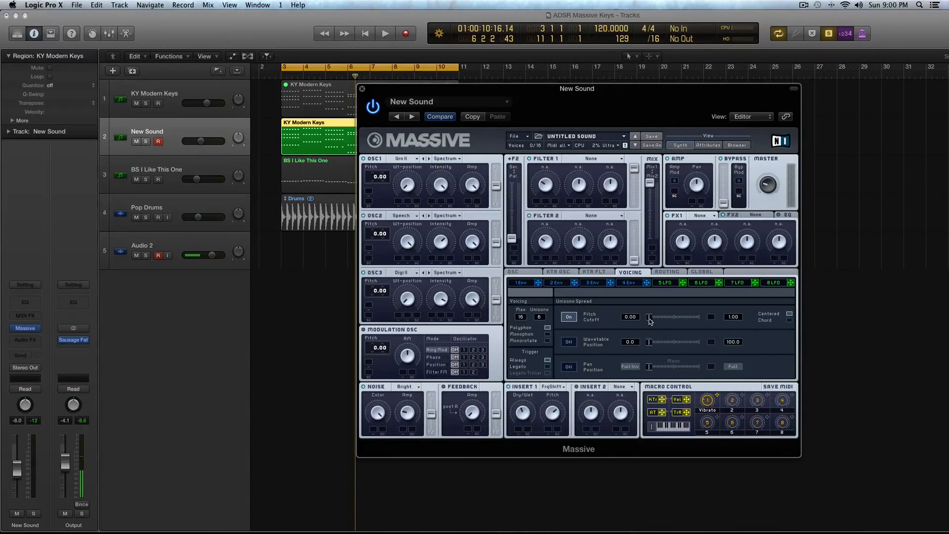
{"action": "key", "text": "space"}
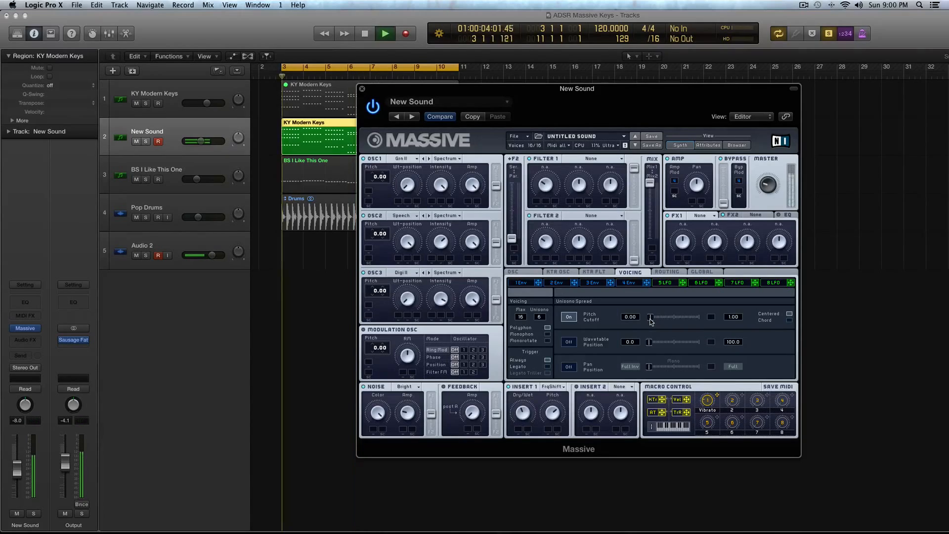
{"action": "key", "text": "space"}
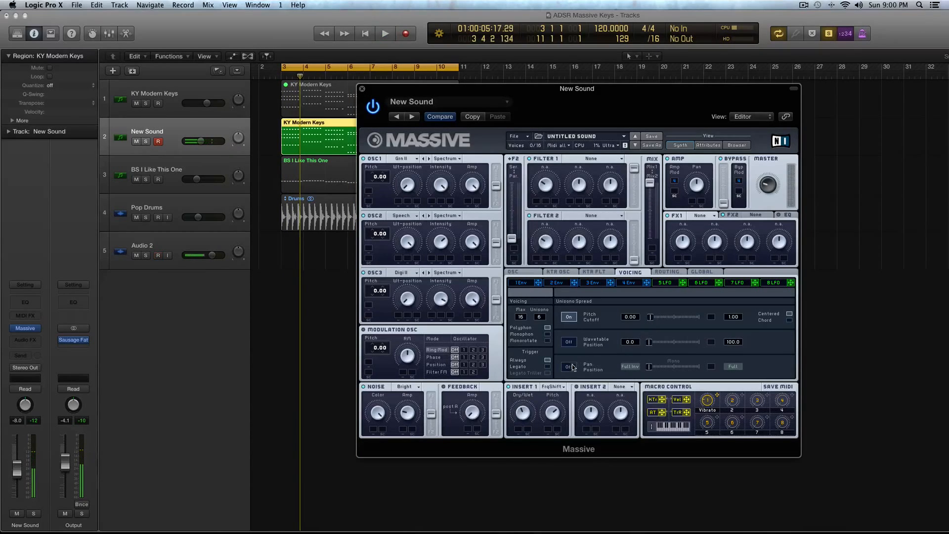
- Enable Pan Position in the Unisono Spread, set its slider near the Mono centre, and play the region to hear the width
{"action": "left_click", "coordinate": [568, 366]}
{"action": "left_click_drag", "start_coordinate": [649, 366], "coordinate": [672, 370]}
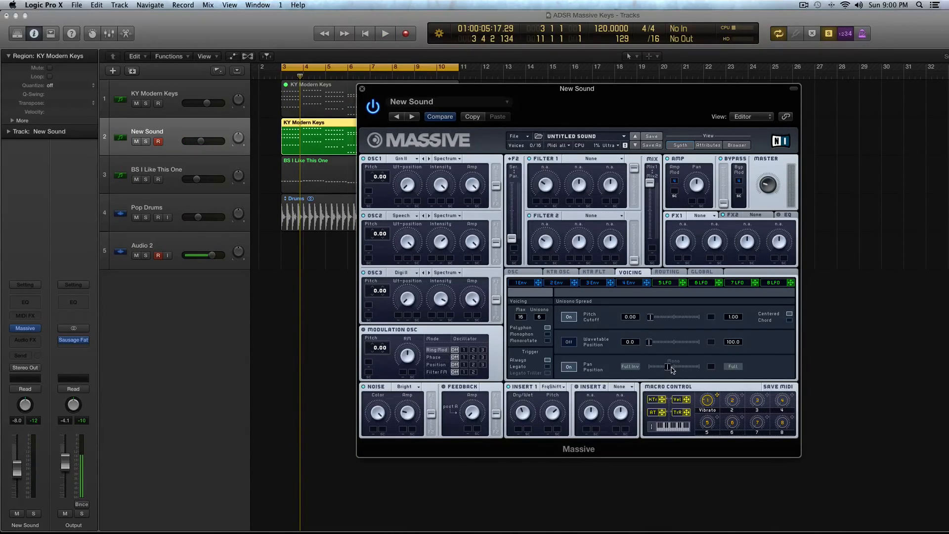
{"action": "key", "text": "space"}
{"action": "key", "text": "space"}
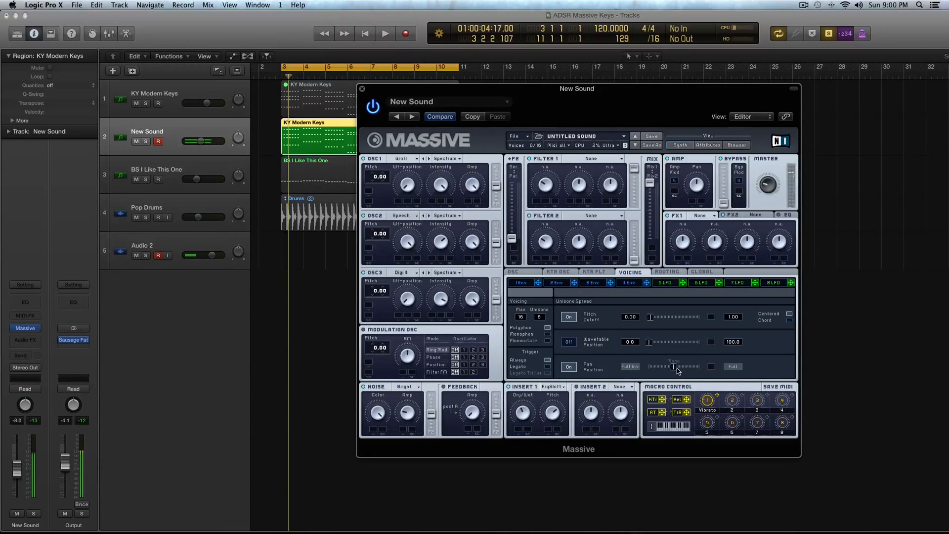
{"action": "left_click_drag", "start_coordinate": [677, 369], "coordinate": [671, 371]}
{"action": "key", "text": "space"}
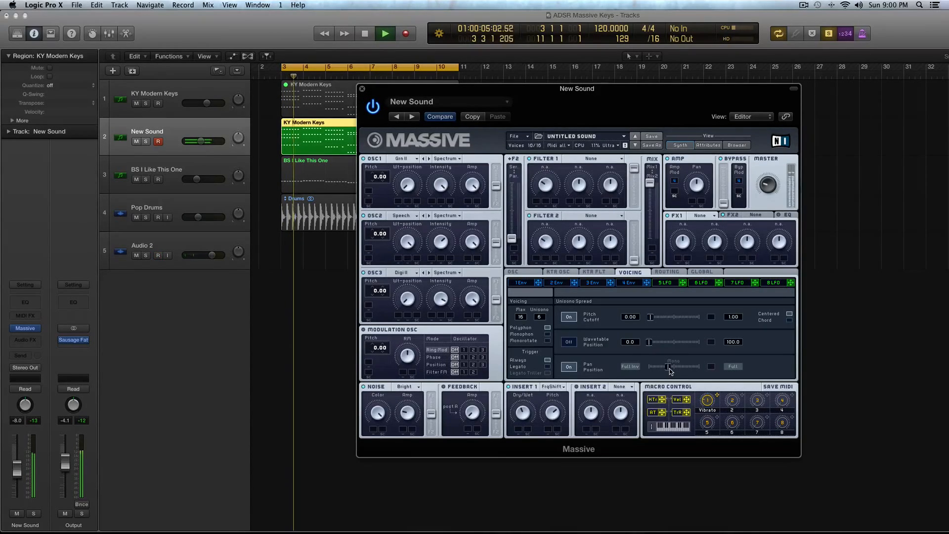
{"action": "key", "text": "space"}
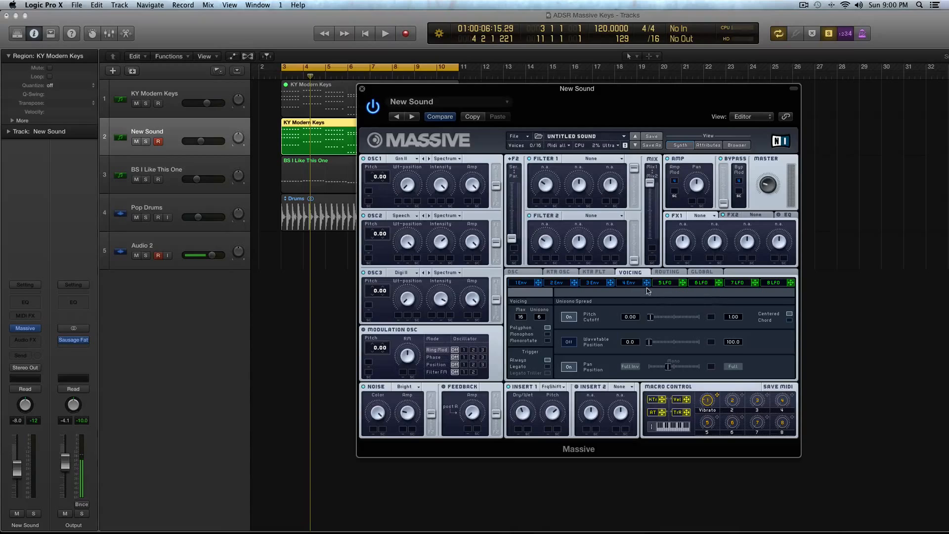
- Shape Env 1 with a short attack, a slightly raised decay, a longer release and the decay level at zero
{"action": "left_click", "coordinate": [529, 284]}
{"action": "left_click_drag", "start_coordinate": [556, 359], "coordinate": [609, 416]}
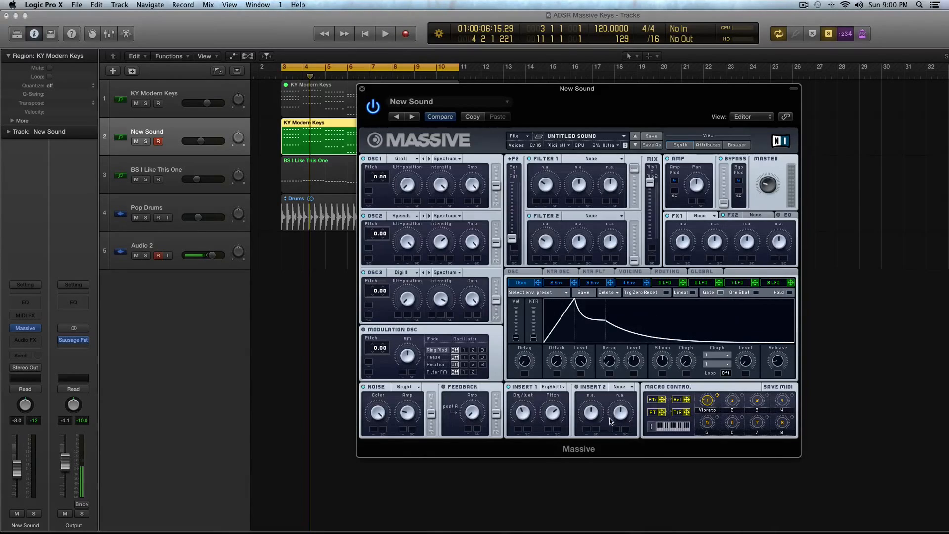
{"action": "left_click_drag", "start_coordinate": [609, 361], "coordinate": [609, 353]}
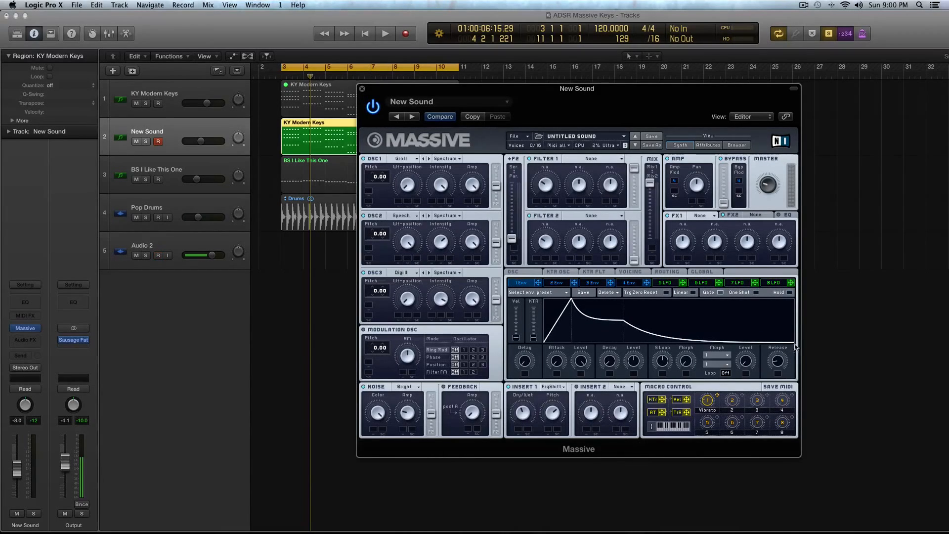
{"action": "left_click_drag", "start_coordinate": [782, 363], "coordinate": [782, 330]}
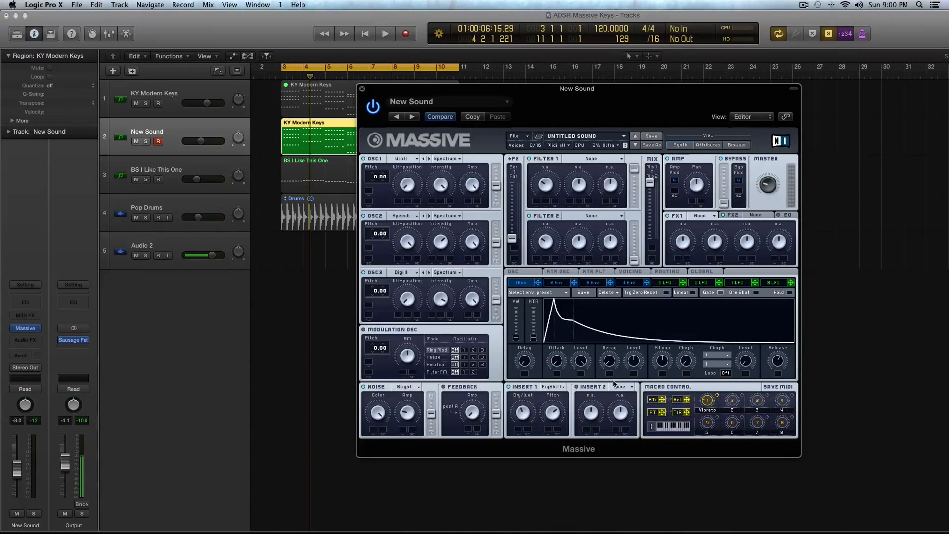
{"action": "left_click_drag", "start_coordinate": [633, 359], "coordinate": [641, 402]}
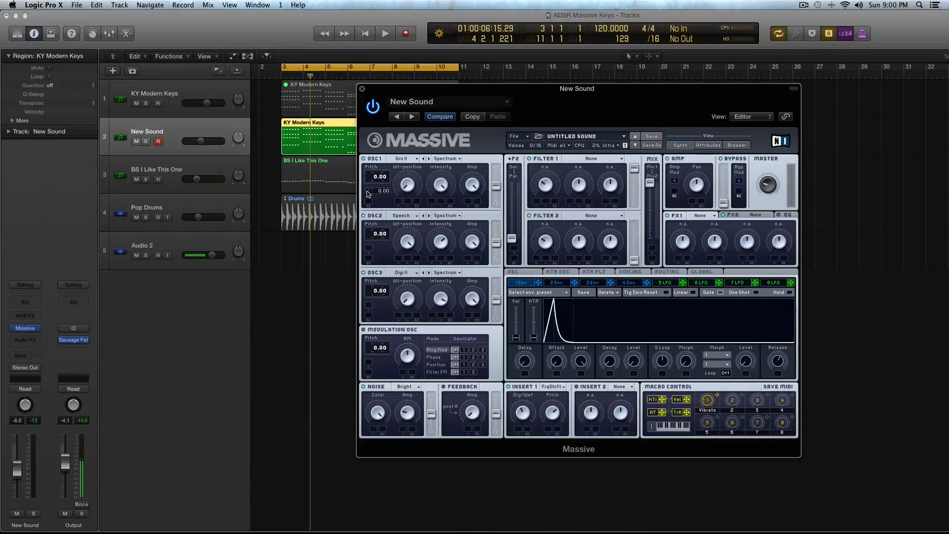
- Assign Env 1 to the OSC1 pitch with an amount of 48.00, lengthen the envelope's decay and audition the result
{"action": "left_click_drag", "start_coordinate": [367, 193], "coordinate": [382, 149]}
{"action": "key", "text": "space"}
{"action": "left_click_drag", "start_coordinate": [611, 366], "coordinate": [562, 361]}
{"action": "key", "text": "space"}
{"action": "key", "text": "space"}
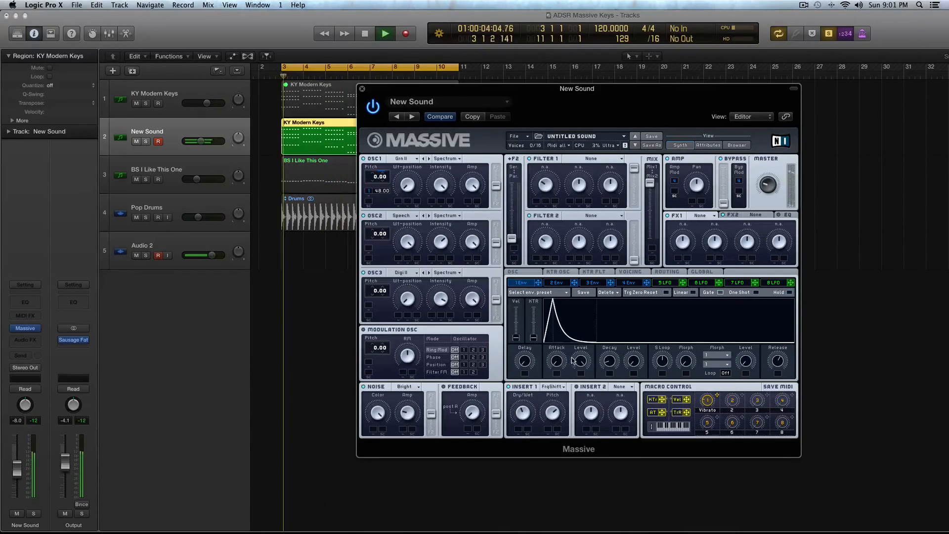
{"action": "key", "text": "space"}
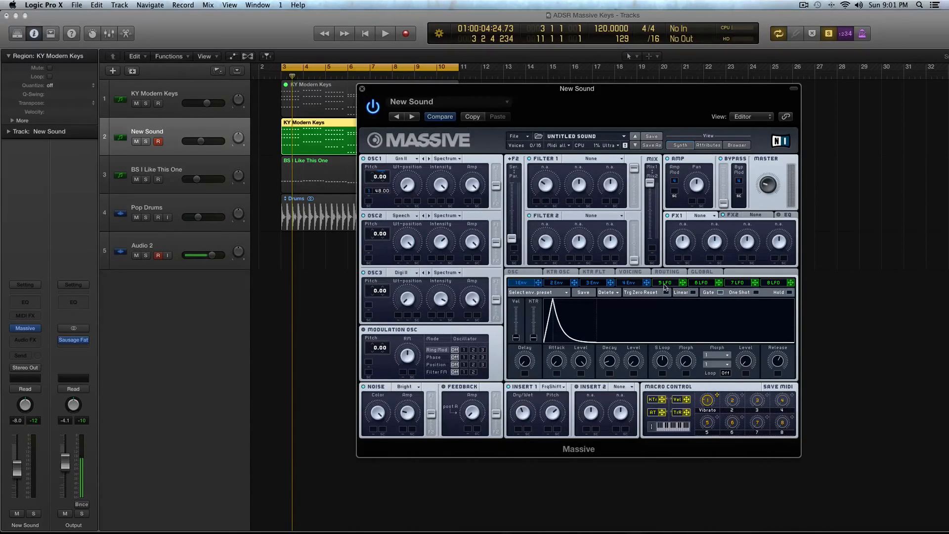
- Shape Env 2 with a shorter attack, a longer decay and zero decay level, trying the Linear option but leaving it off
{"action": "left_click", "coordinate": [557, 284]}
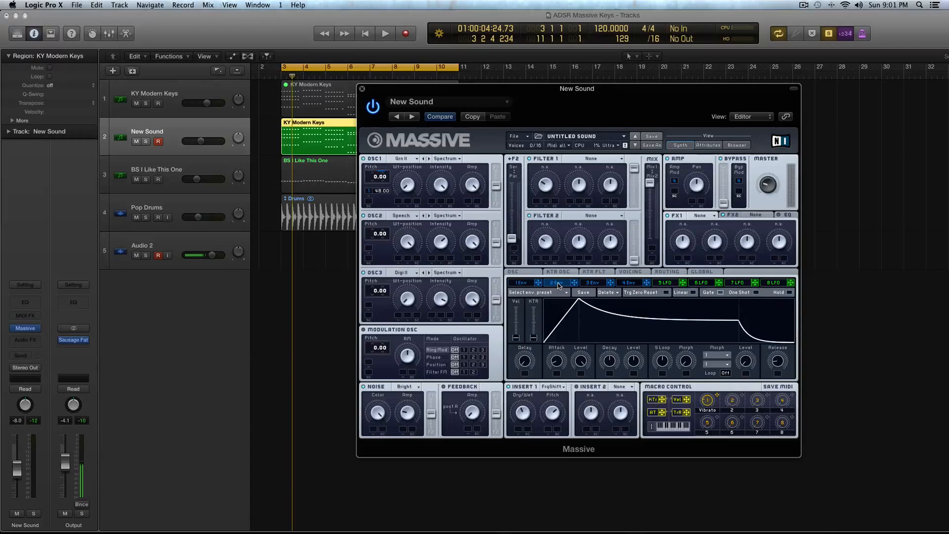
{"action": "mouse_move", "coordinate": [558, 366]}
{"action": "left_mouse_down"}
{"action": "mouse_move", "coordinate": [561, 379]}
{"action": "mouse_move", "coordinate": [562, 370]}
{"action": "left_mouse_up"}
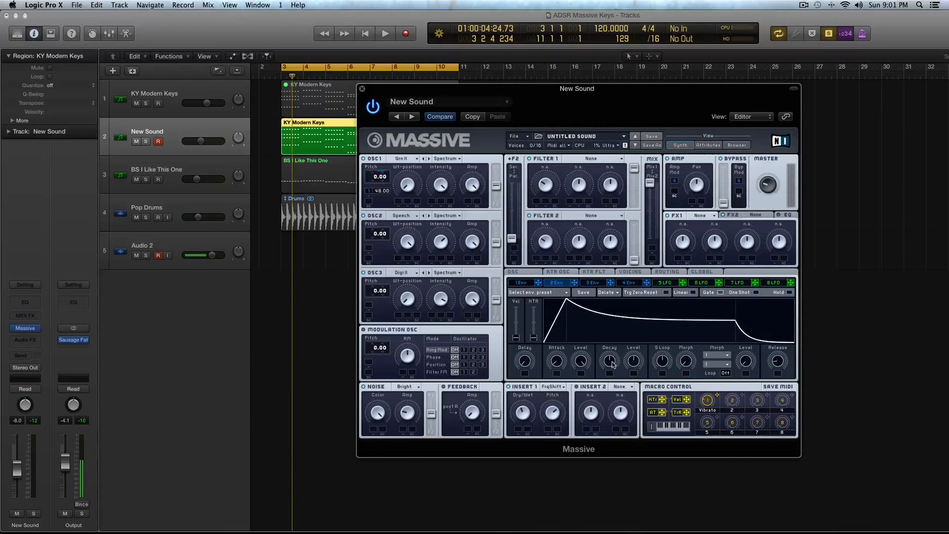
{"action": "left_click_drag", "start_coordinate": [613, 365], "coordinate": [636, 422]}
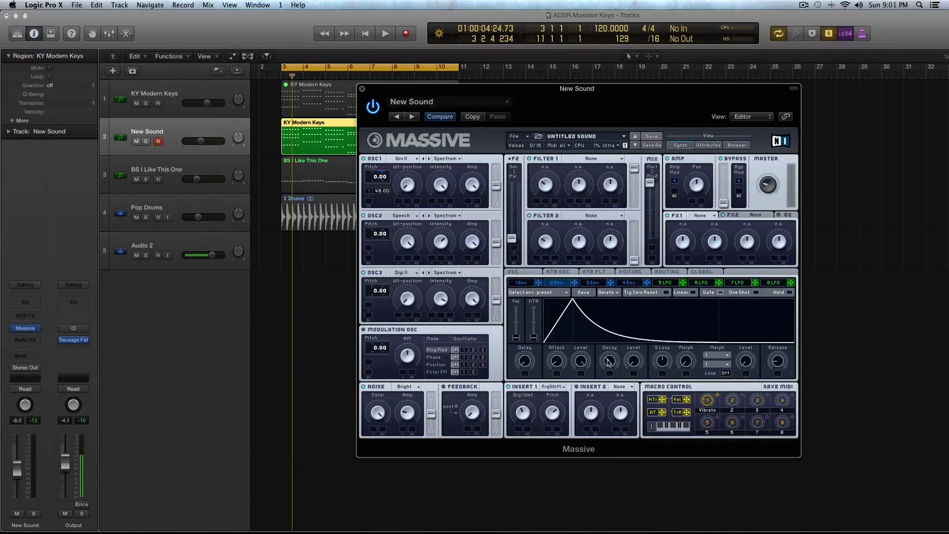
{"action": "left_click_drag", "start_coordinate": [608, 361], "coordinate": [612, 356]}
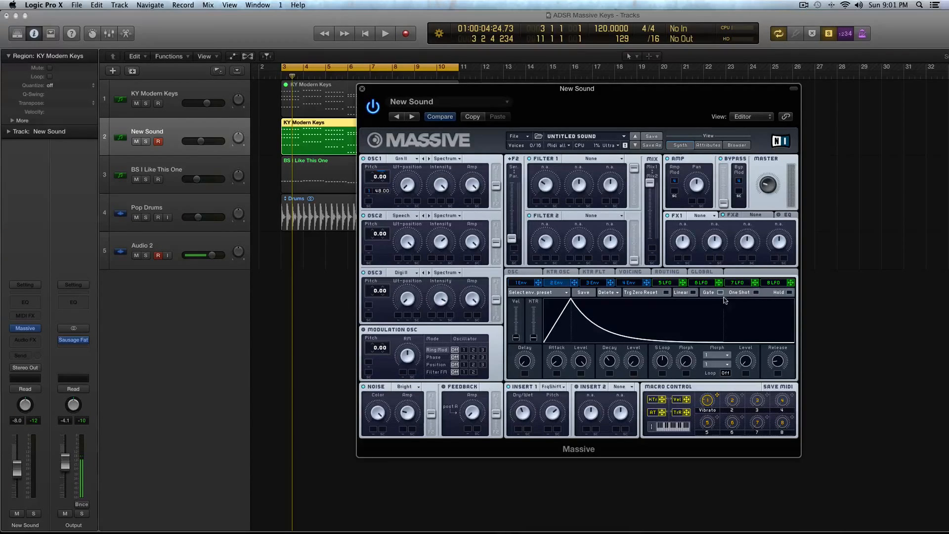
{"action": "left_click_drag", "start_coordinate": [608, 362], "coordinate": [555, 318]}
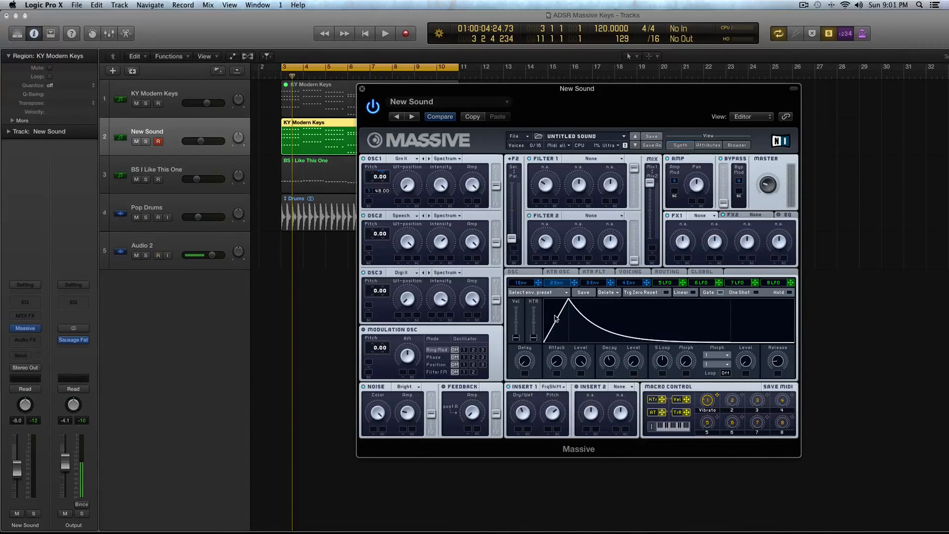
{"action": "left_click", "coordinate": [693, 293]}
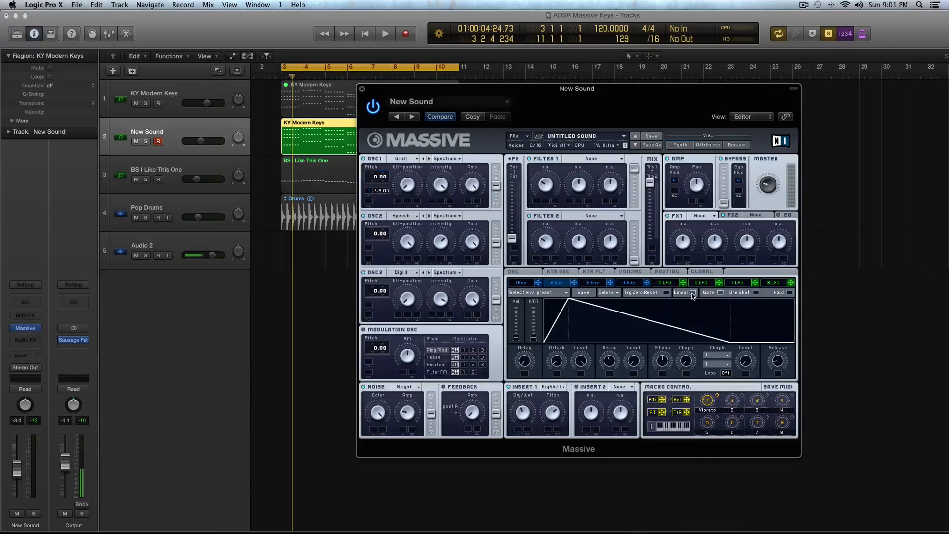
{"action": "left_click", "coordinate": [693, 293]}
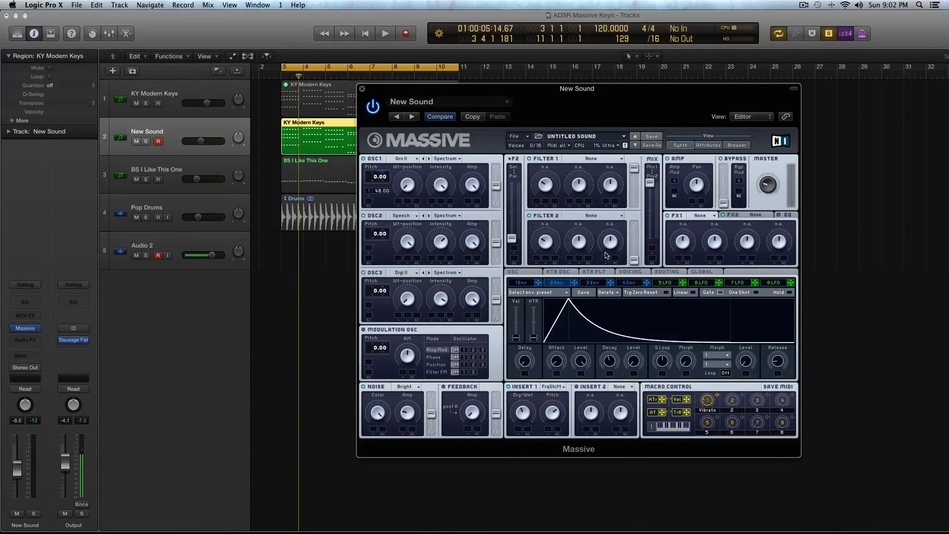
- Set Filter 1 to Daft with its Resonance lowered, and move the filter routing fader up to serial
{"action": "left_click", "coordinate": [580, 161]}
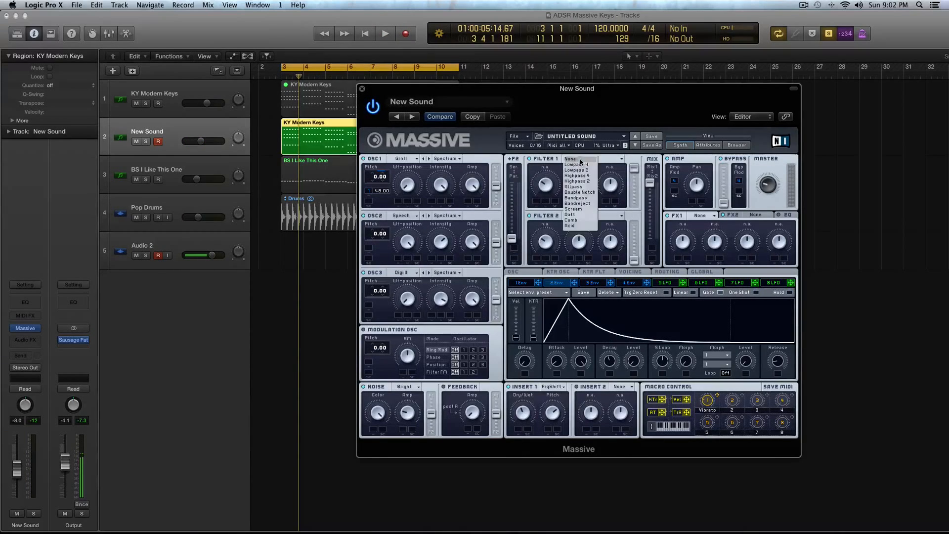
{"action": "left_click", "coordinate": [583, 216]}
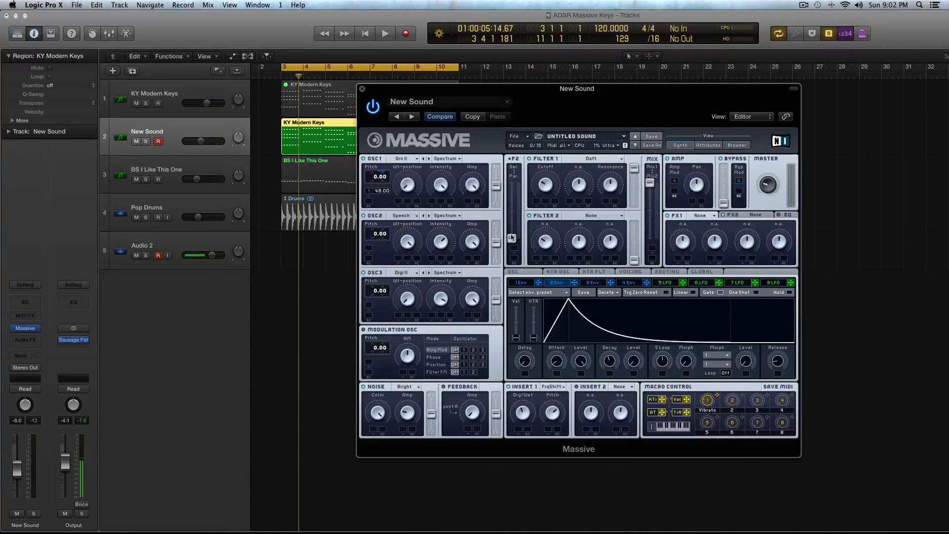
{"action": "left_click_drag", "start_coordinate": [512, 238], "coordinate": [513, 183]}
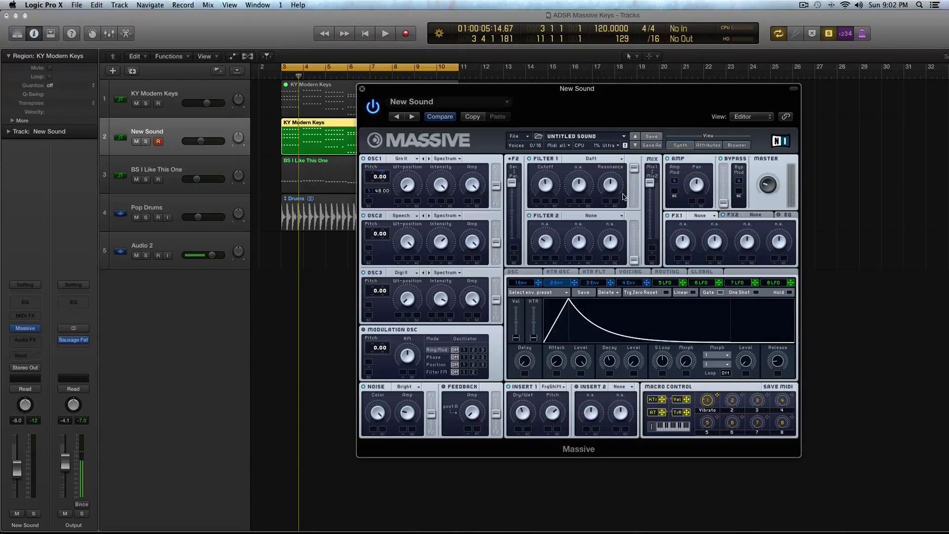
{"action": "left_click_drag", "start_coordinate": [615, 192], "coordinate": [616, 207]}
- Assign Env 2 to the Filter 1 Cutoff with a positive modulation range and play the region
{"action": "left_click_drag", "start_coordinate": [575, 282], "coordinate": [539, 180]}
{"action": "key", "text": "space"}
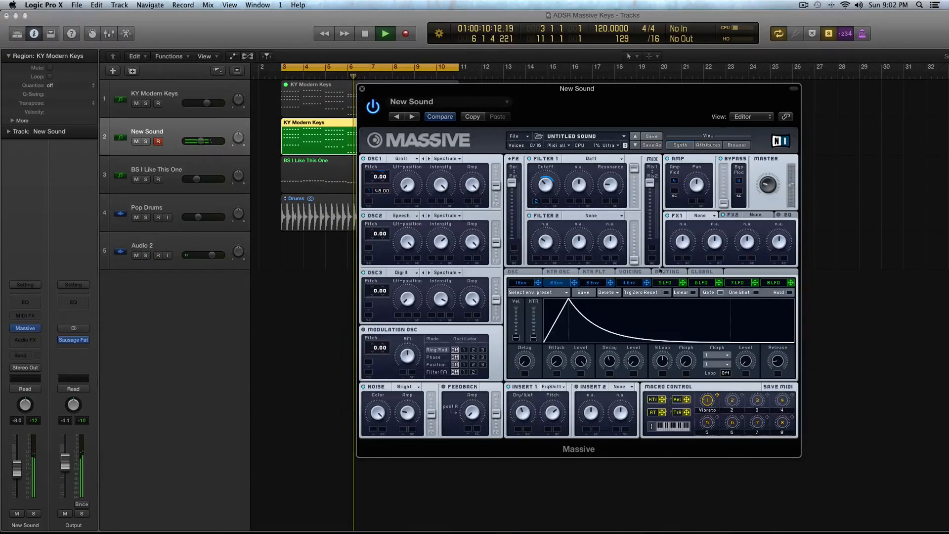
{"action": "key", "text": "space"}
- Shape Env 4 with a shorter attack, a decay level of zero and a longer release
{"action": "left_click", "coordinate": [629, 282]}
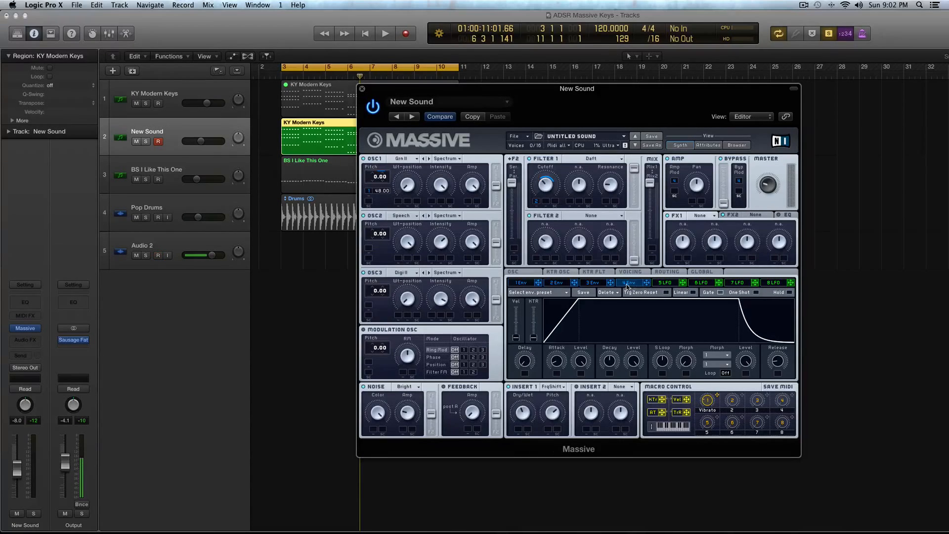
{"action": "left_click_drag", "start_coordinate": [563, 364], "coordinate": [660, 452]}
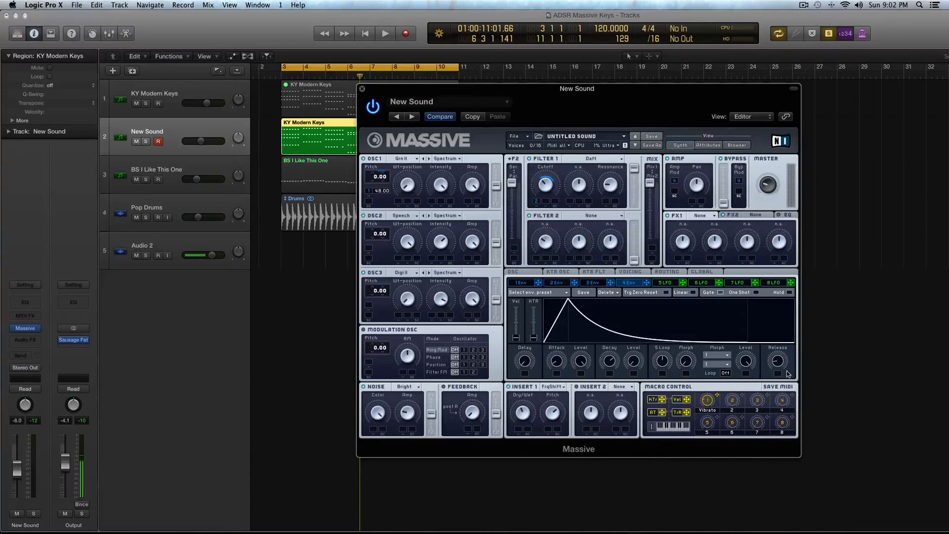
{"action": "left_click_drag", "start_coordinate": [779, 364], "coordinate": [778, 356]}
- Play the region while comparing Env 4 with Linear on and off, leave Linear off, and raise the Release slightly
{"action": "key", "text": "space"}
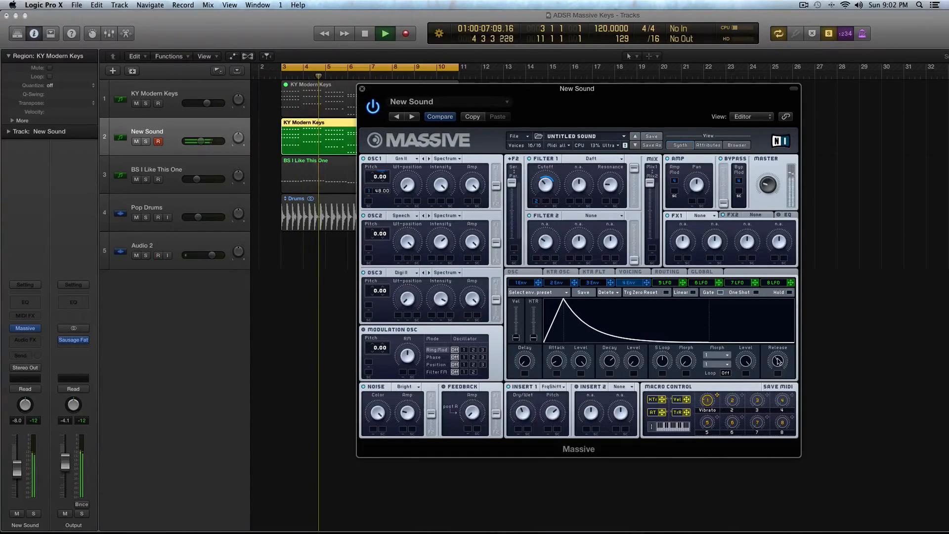
{"action": "left_click", "coordinate": [695, 293]}
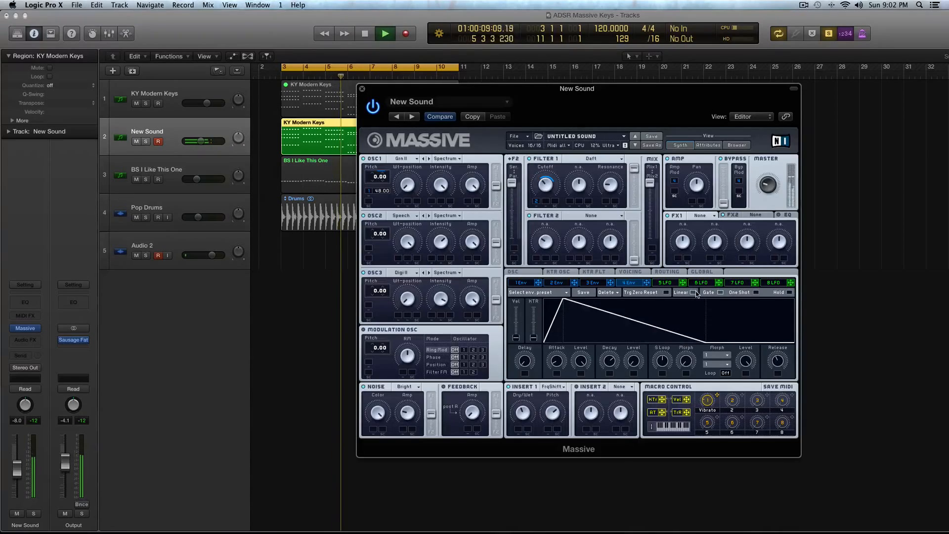
{"action": "left_click", "coordinate": [694, 292]}
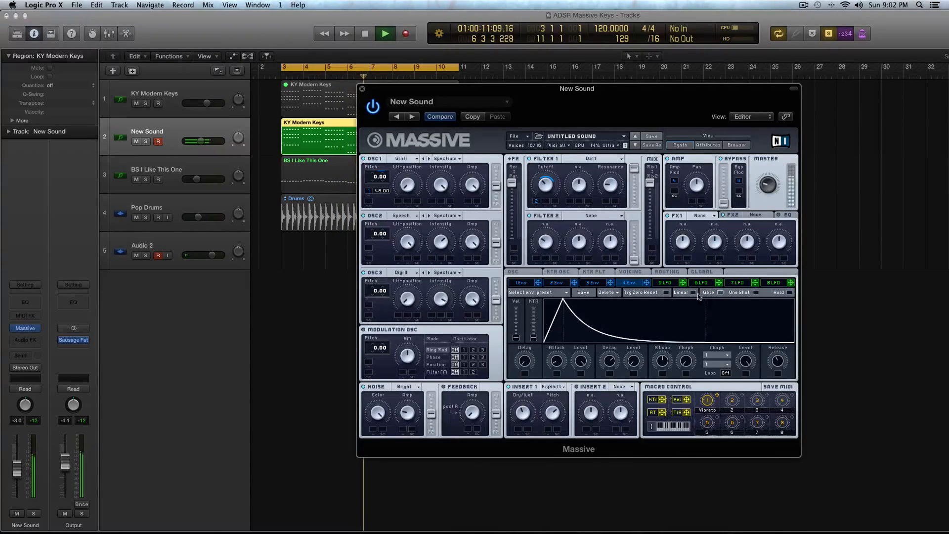
{"action": "key", "text": "space"}
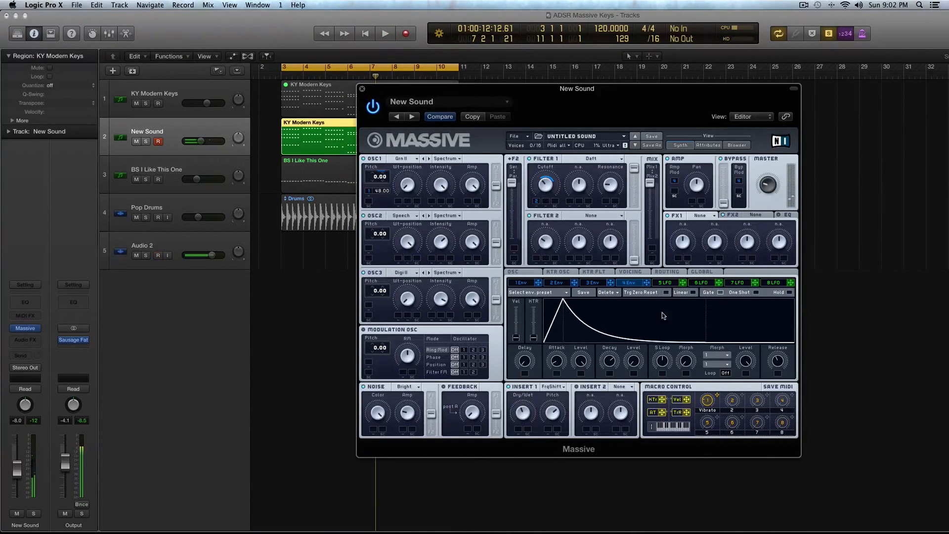
{"action": "left_click_drag", "start_coordinate": [781, 367], "coordinate": [783, 363]}
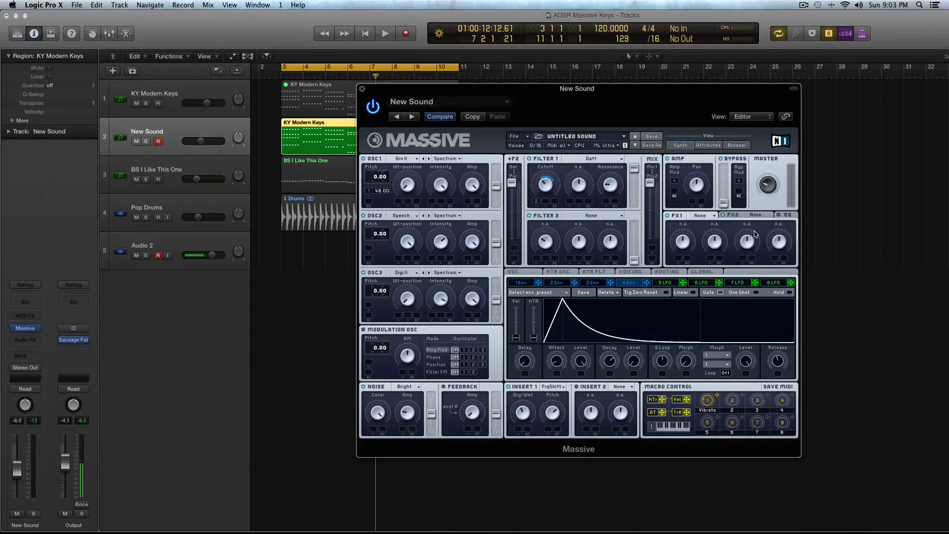
- Load the Dimension Expander in FX1 with its Size slightly raised and audition the region
{"action": "left_click", "coordinate": [712, 217]}
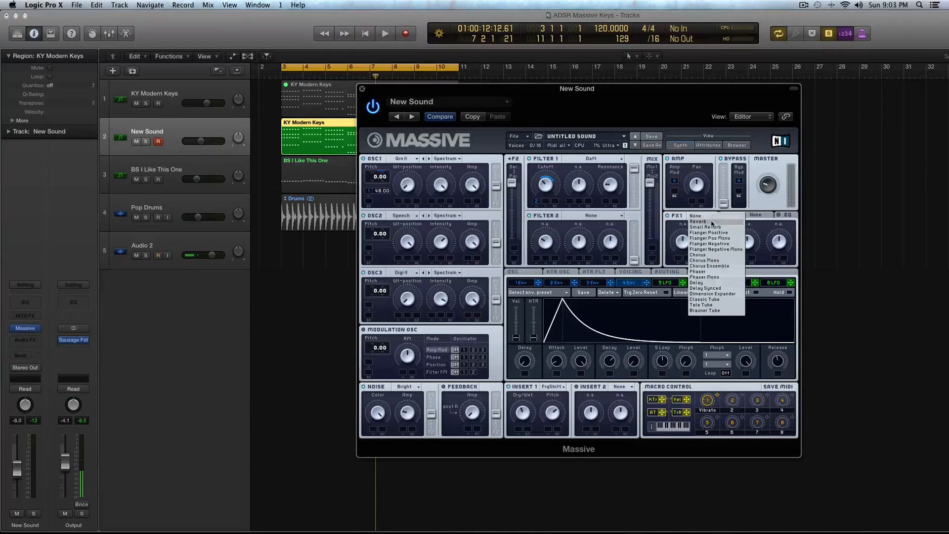
{"action": "left_click", "coordinate": [720, 294]}
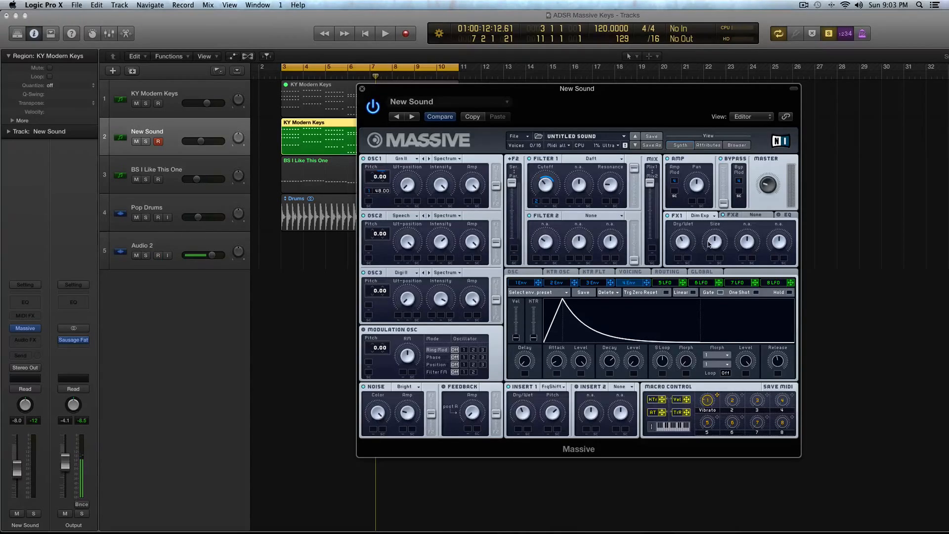
{"action": "key", "text": "space"}
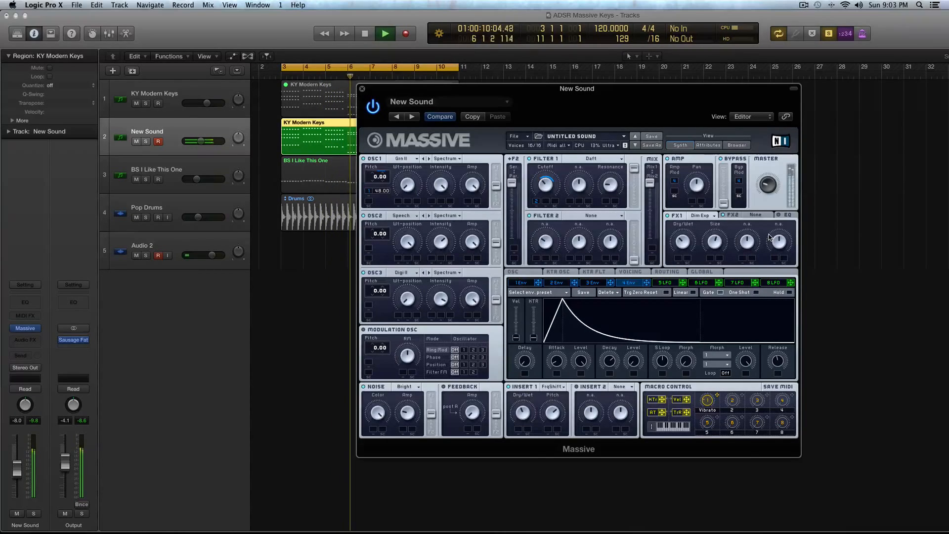
{"action": "key", "text": "space"}
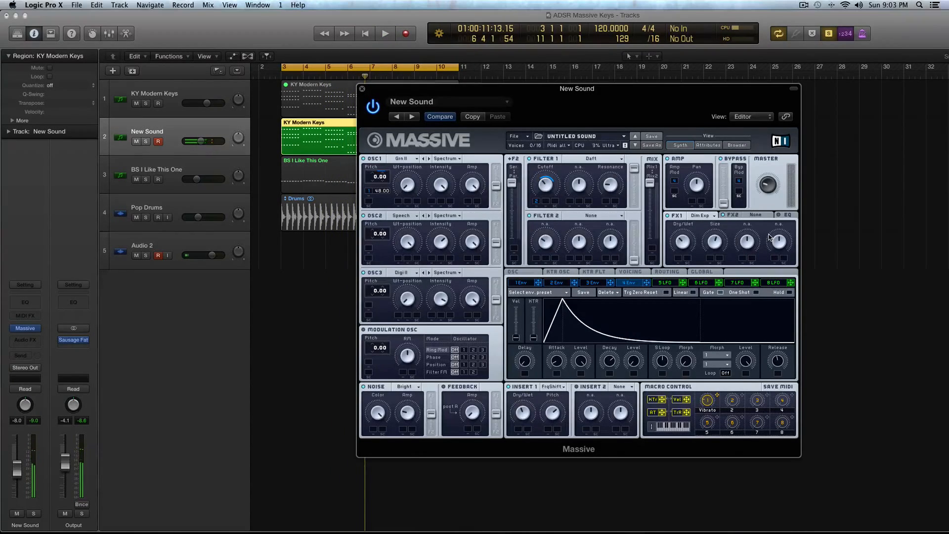
- Load Reverb in FX2 with its Dry/Wet lowered and its Size and Color raised, and play the region
{"action": "left_click", "coordinate": [760, 215]}
{"action": "left_click", "coordinate": [760, 217]}
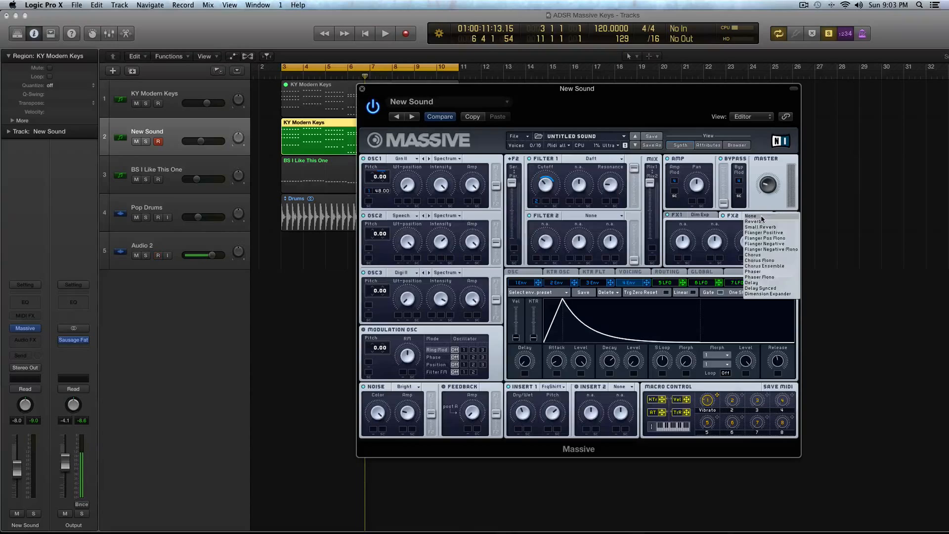
{"action": "left_click", "coordinate": [770, 221]}
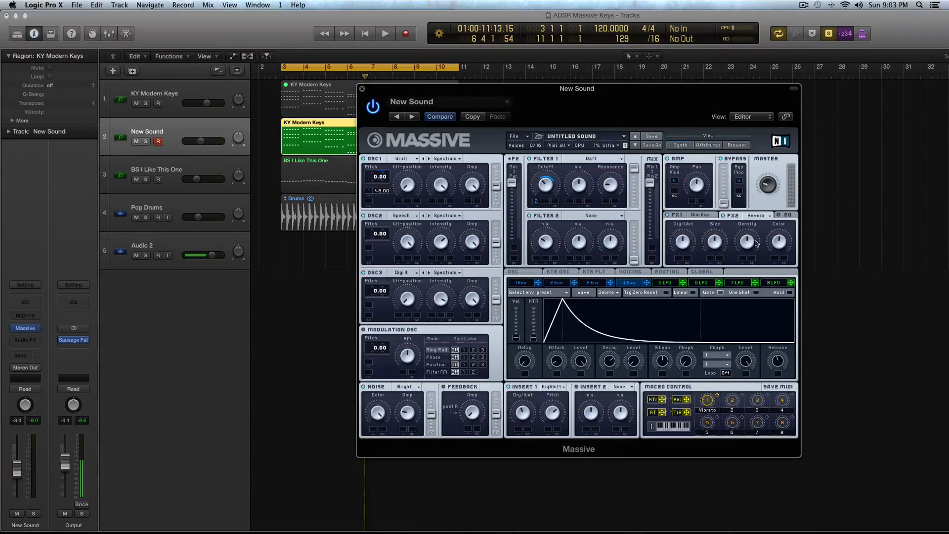
{"action": "left_click_drag", "start_coordinate": [690, 248], "coordinate": [688, 266]}
{"action": "key", "text": "space"}
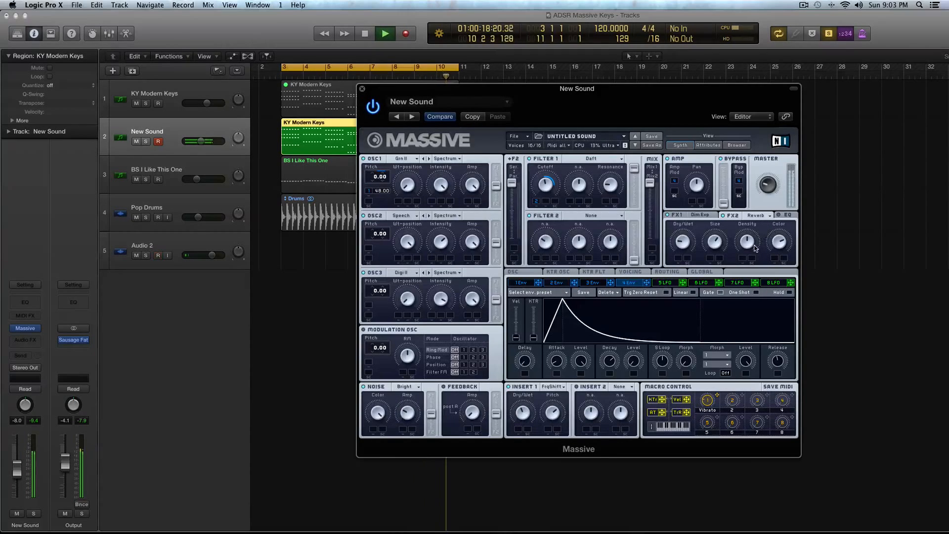
- Raise the High Shelf in Massive's EQ slightly and audition the region
{"action": "key", "text": "space"}
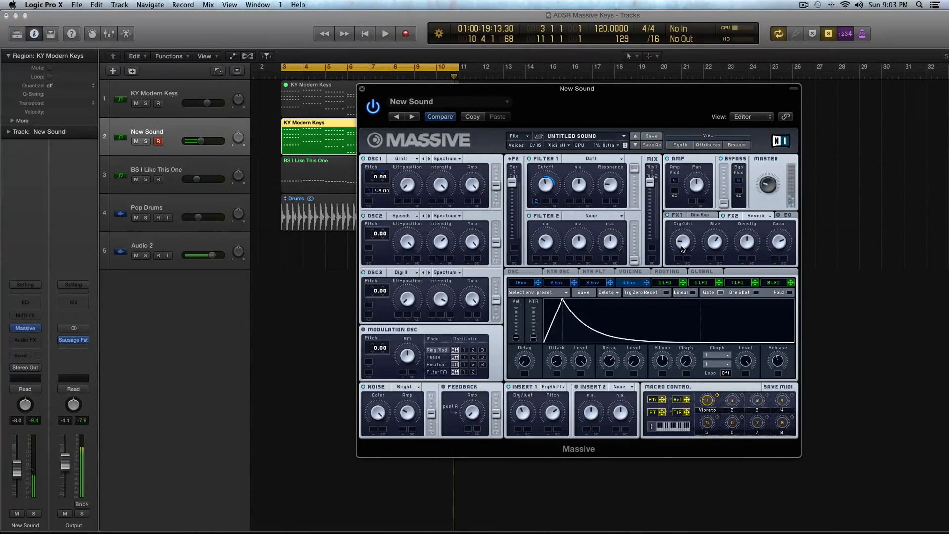
{"action": "left_click", "coordinate": [781, 217]}
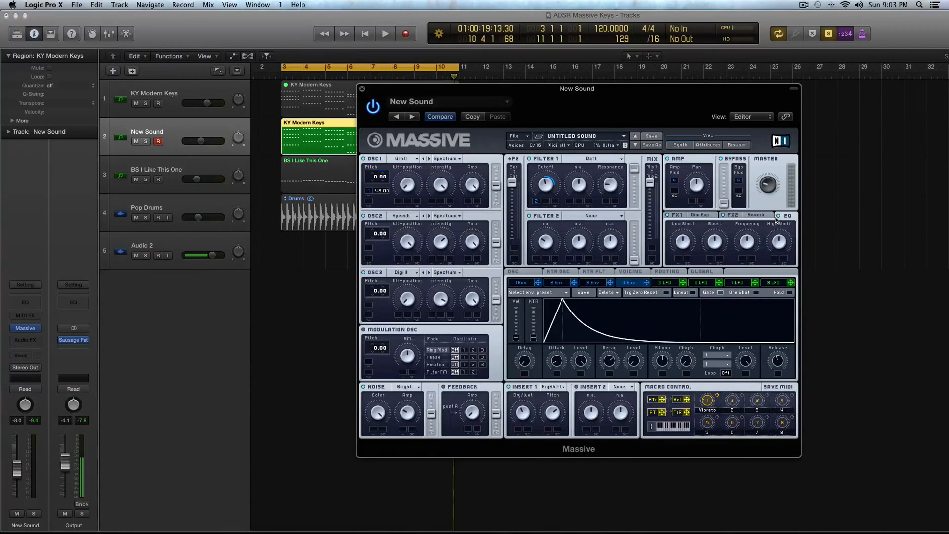
{"action": "key", "text": "space"}
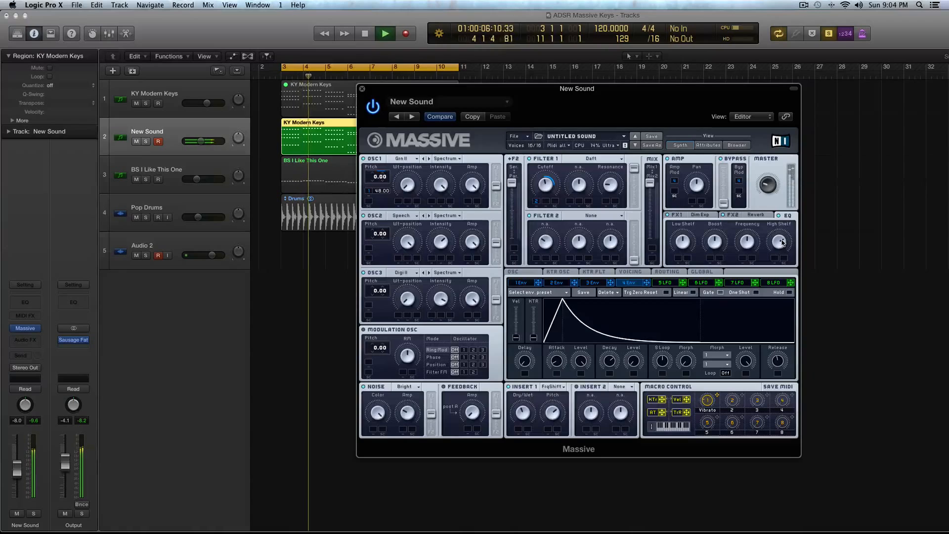
{"action": "key", "text": "space"}
- Turn off solo and play the new sound together with the bass and drum tracks
{"action": "key", "text": "ctrl+s"}
{"action": "key", "text": "space"}
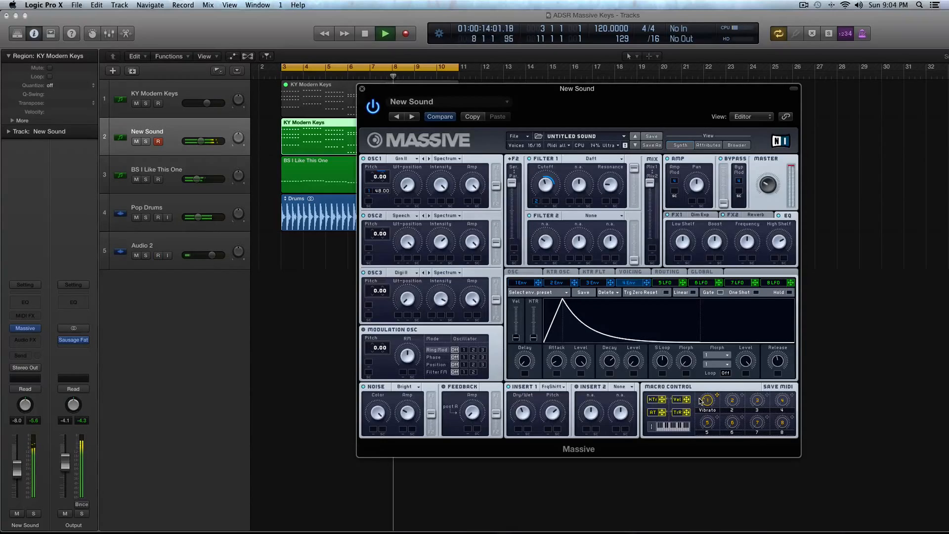
{"action": "key", "text": "space"}
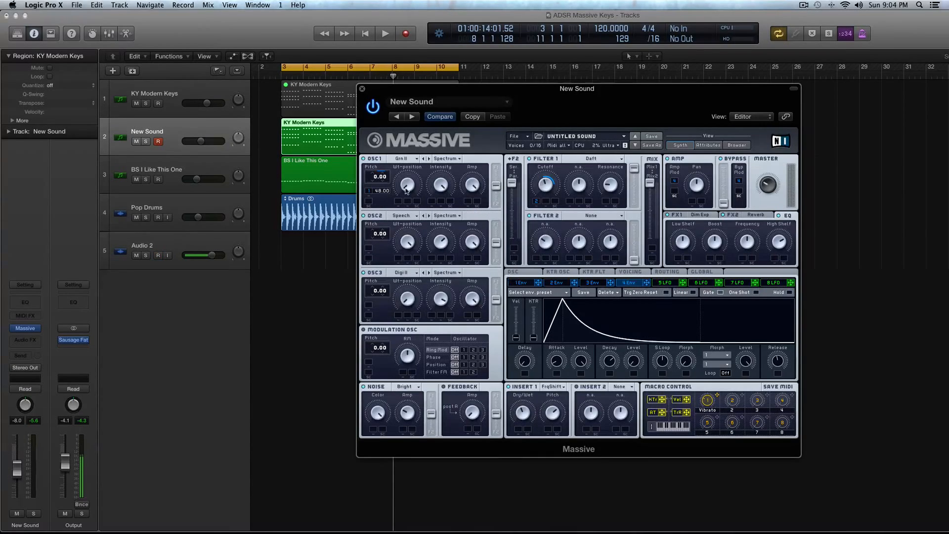
- Assign Env 1 to the OSC2 and OSC3 pitch, with modulation amounts of 26.12 and 13.88, and audition the patch
{"action": "left_click", "coordinate": [527, 286]}
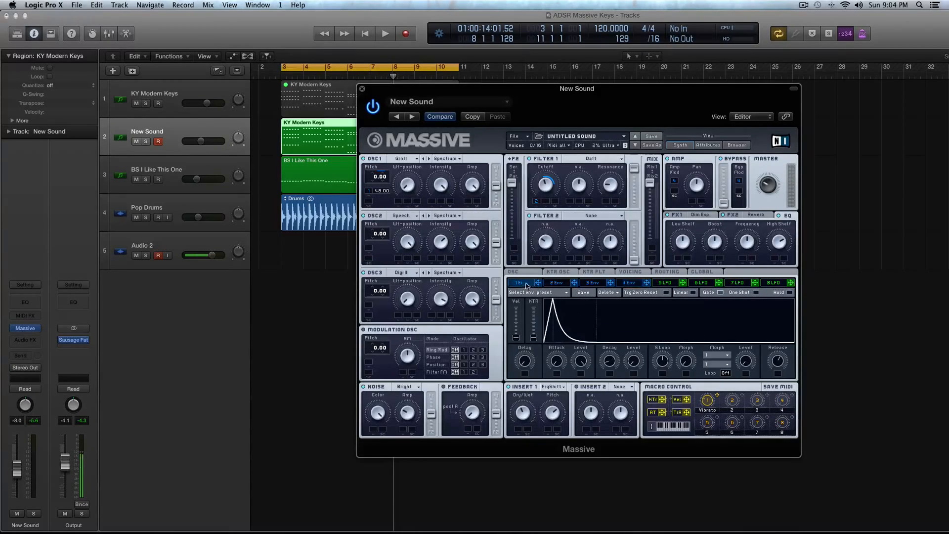
{"action": "left_click_drag", "start_coordinate": [539, 284], "coordinate": [369, 247]}
{"action": "left_click_drag", "start_coordinate": [376, 248], "coordinate": [374, 224]}
{"action": "left_click_drag", "start_coordinate": [538, 283], "coordinate": [372, 292]}
{"action": "key", "text": "space"}
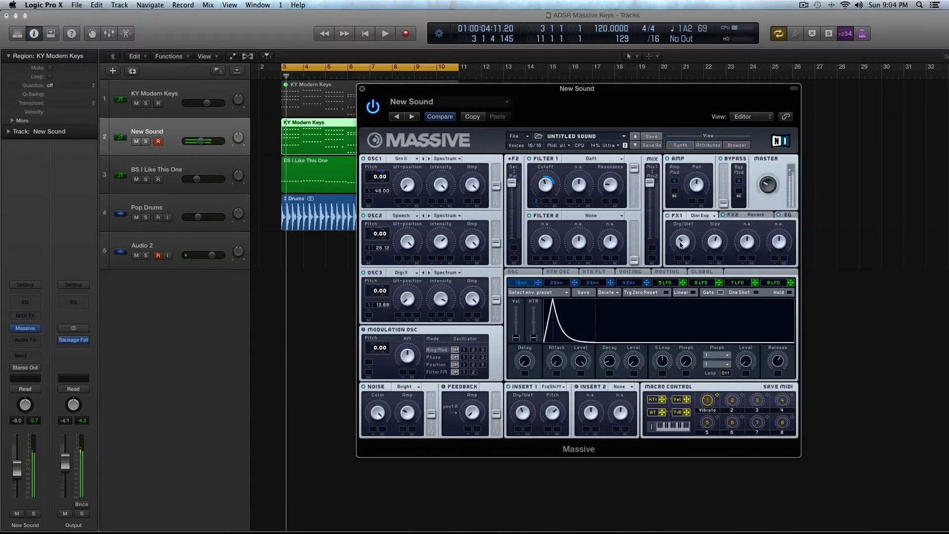
- Detune the oscillators to pitches of 0.04 for OSC1, -0.09 for OSC2 and 0.08 for OSC3, and move the Massive window off the regions
{"action": "left_click", "coordinate": [732, 216]}
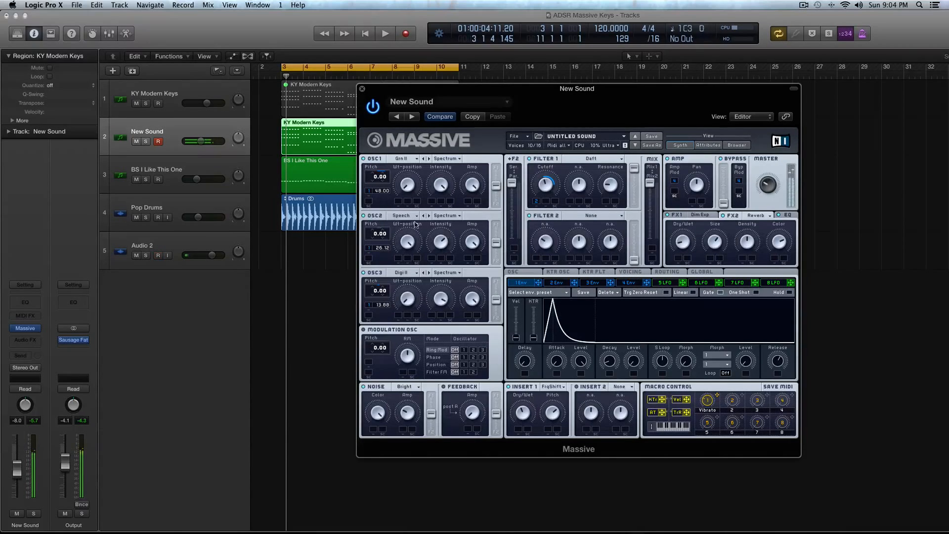
{"action": "left_click_drag", "start_coordinate": [389, 180], "coordinate": [389, 176]}
{"action": "left_click_drag", "start_coordinate": [388, 238], "coordinate": [388, 246]}
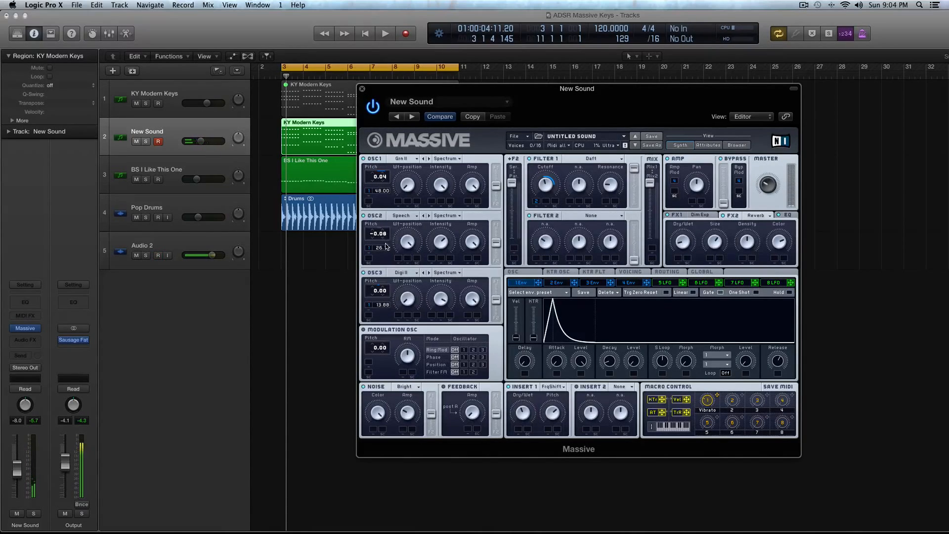
{"action": "left_click_drag", "start_coordinate": [388, 288], "coordinate": [387, 280]}
{"action": "left_click_drag", "start_coordinate": [376, 93], "coordinate": [433, 143]}
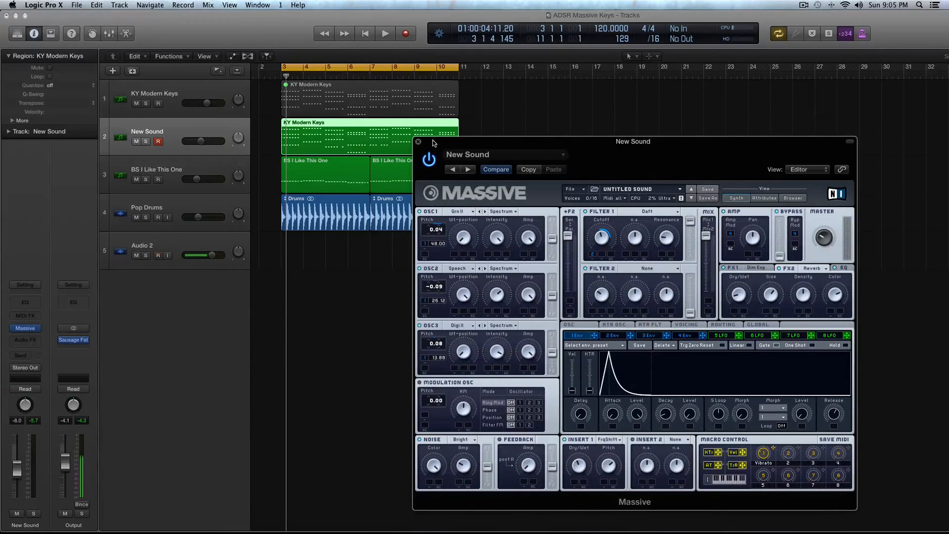